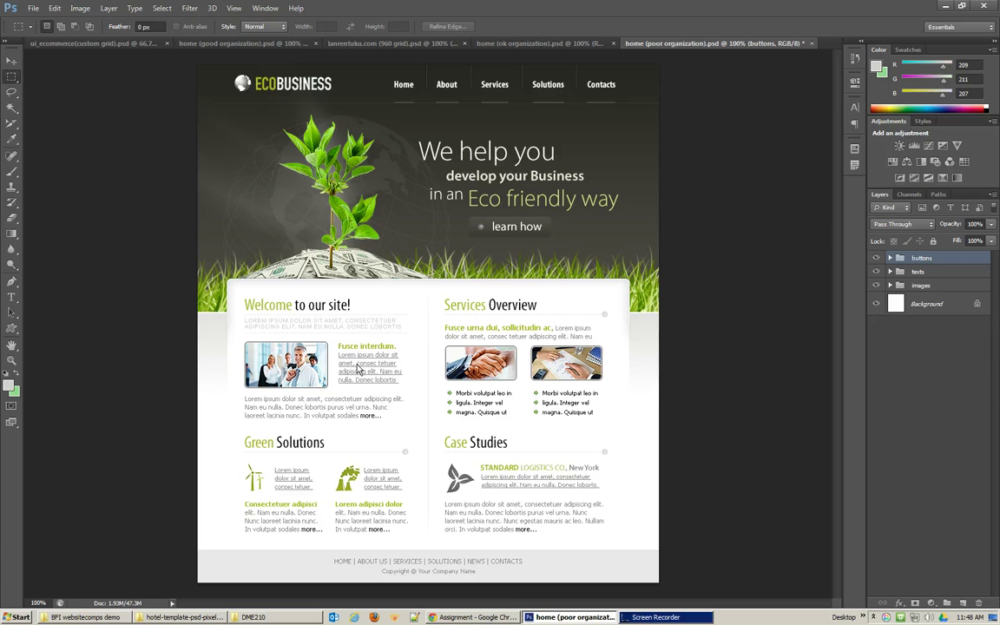
Toggle the navigation buttons, page text and images groups off and on to inspect the mockup.
{"action": "left_click", "coordinate": [389, 331]}
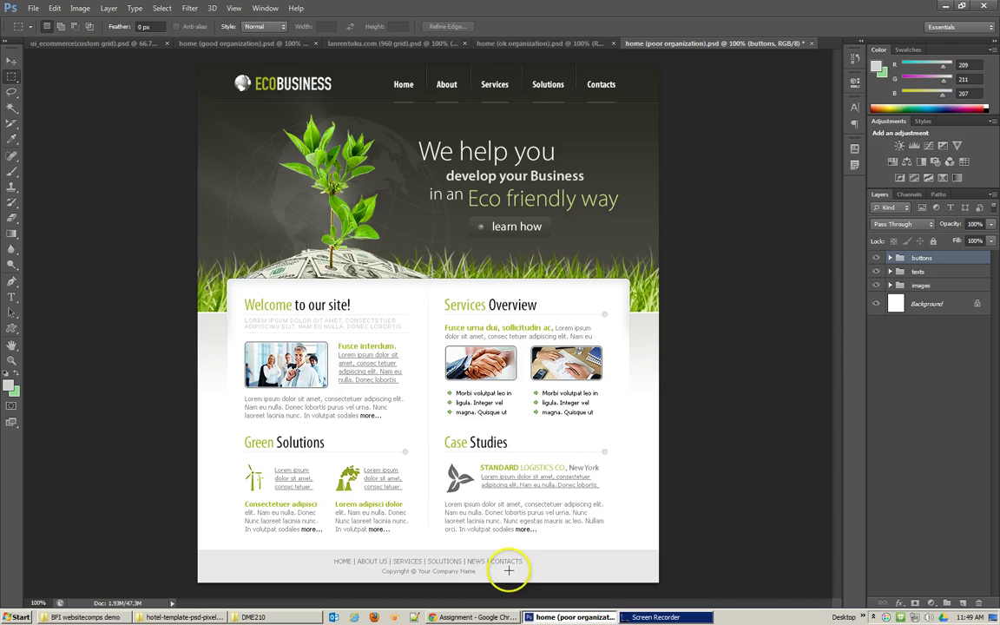
{"action": "left_click", "coordinate": [877, 258]}
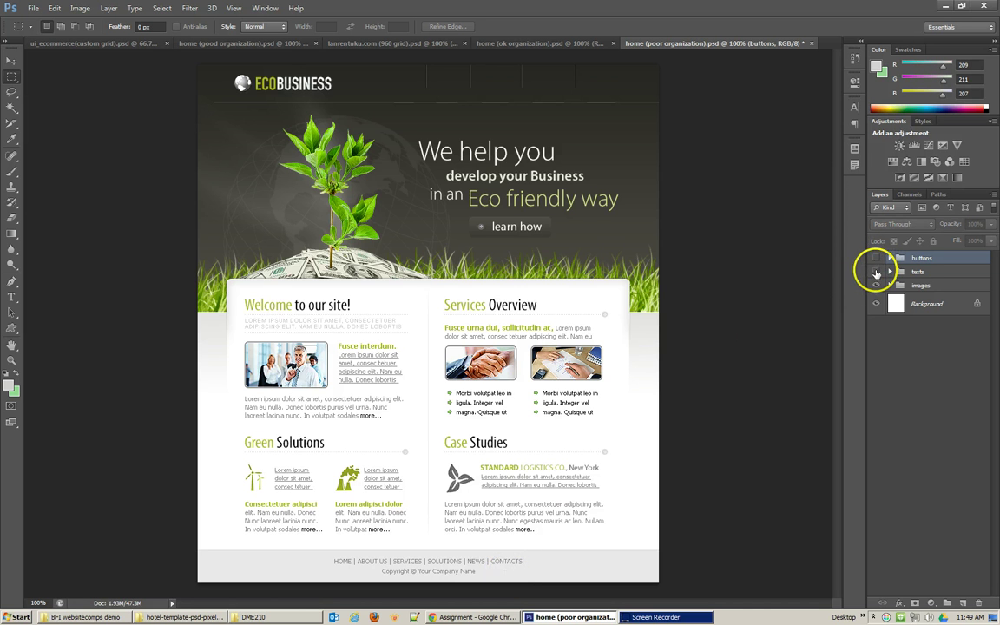
{"action": "left_click", "coordinate": [875, 272]}
{"action": "left_click", "coordinate": [875, 285]}
{"action": "left_click", "coordinate": [876, 271]}
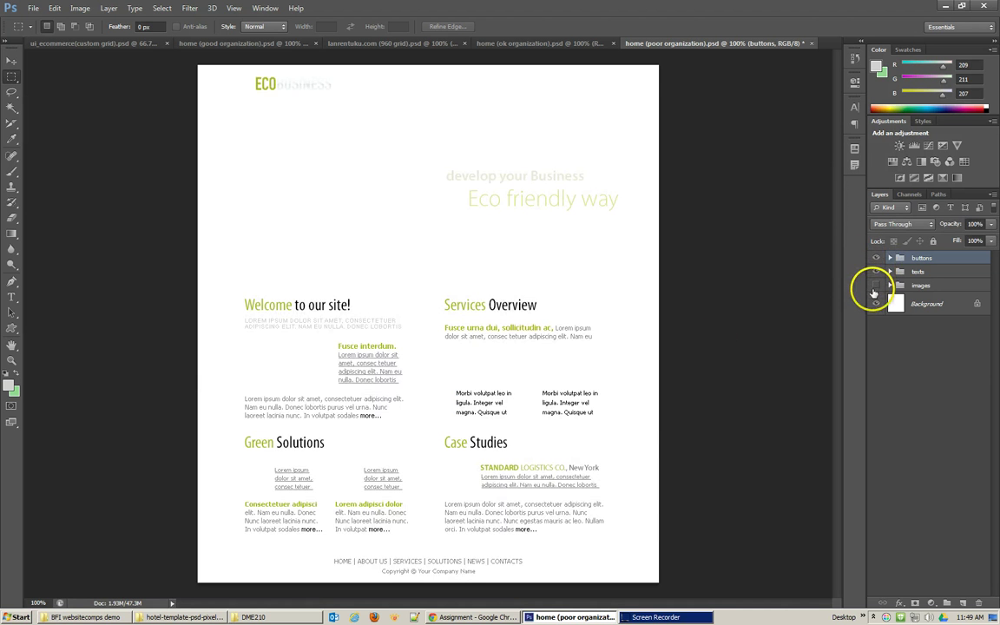
{"action": "left_click", "coordinate": [875, 284]}
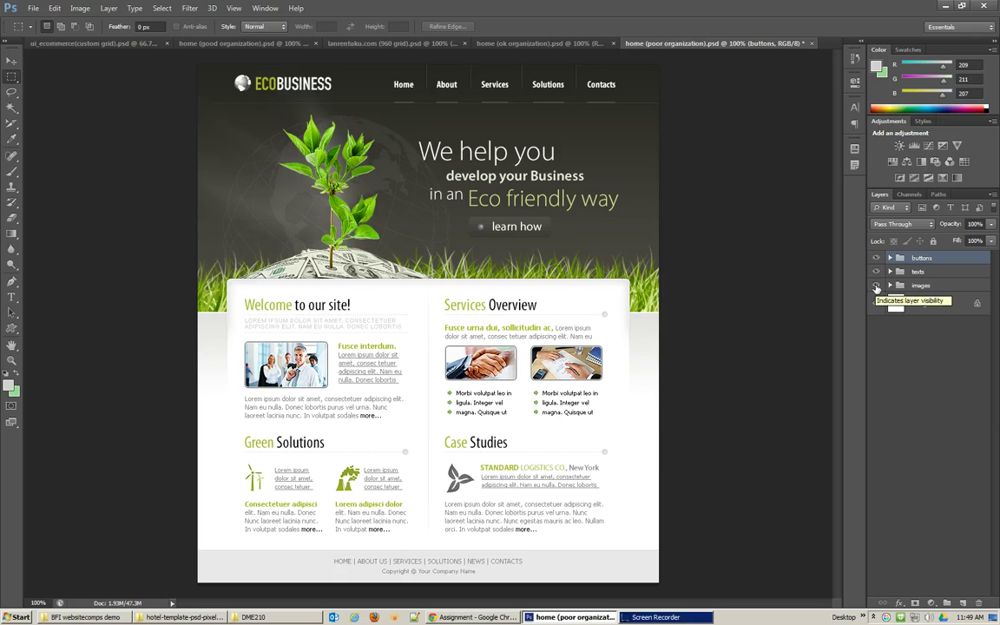
{"action": "left_click", "coordinate": [876, 286]}
{"action": "left_click", "coordinate": [876, 286]}
{"action": "left_click", "coordinate": [876, 272]}
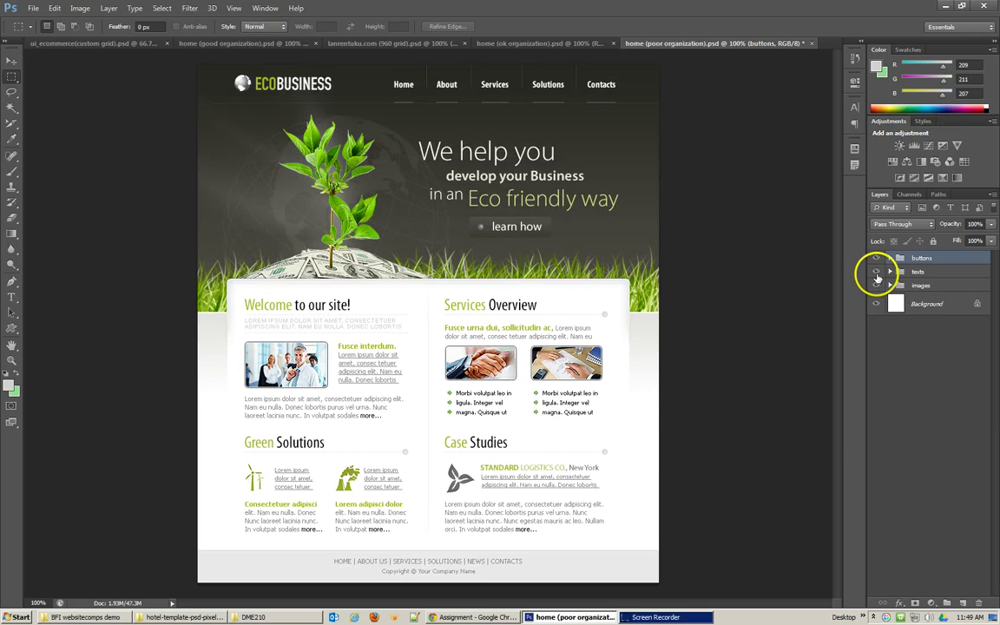
{"action": "left_click", "coordinate": [876, 272]}
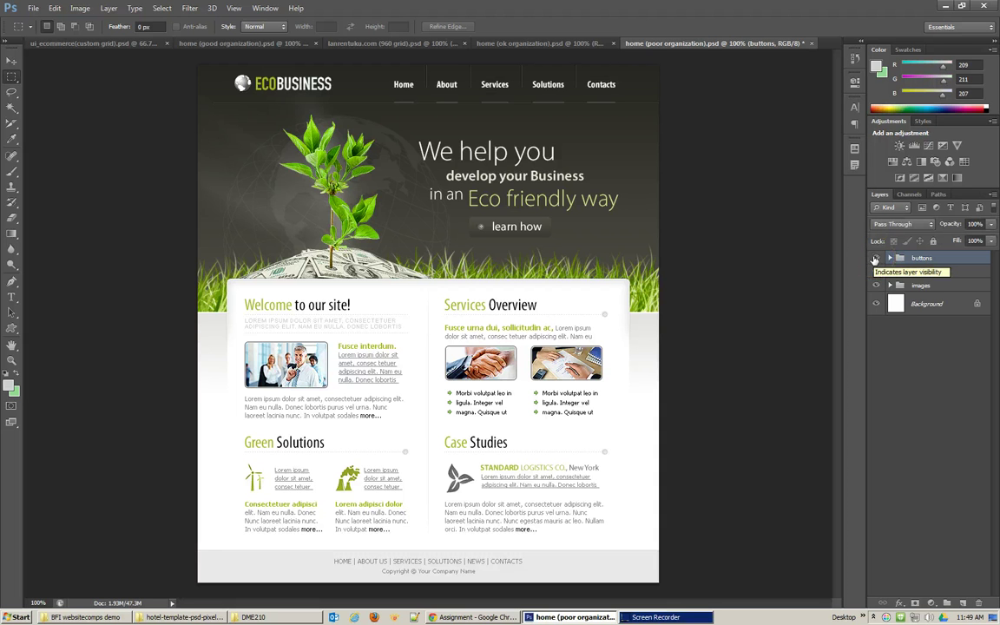
Switch to home (ok organization).psd and toggle the CONTENT SAMPLES and Footer groups off and on.
{"action": "left_click", "coordinate": [521, 41]}
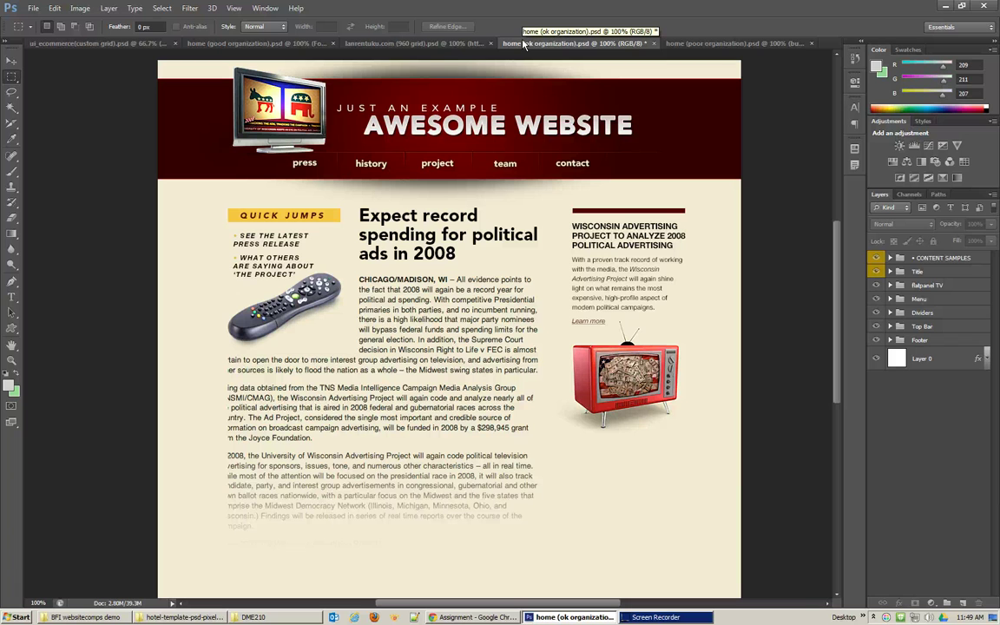
{"action": "left_click", "coordinate": [876, 259]}
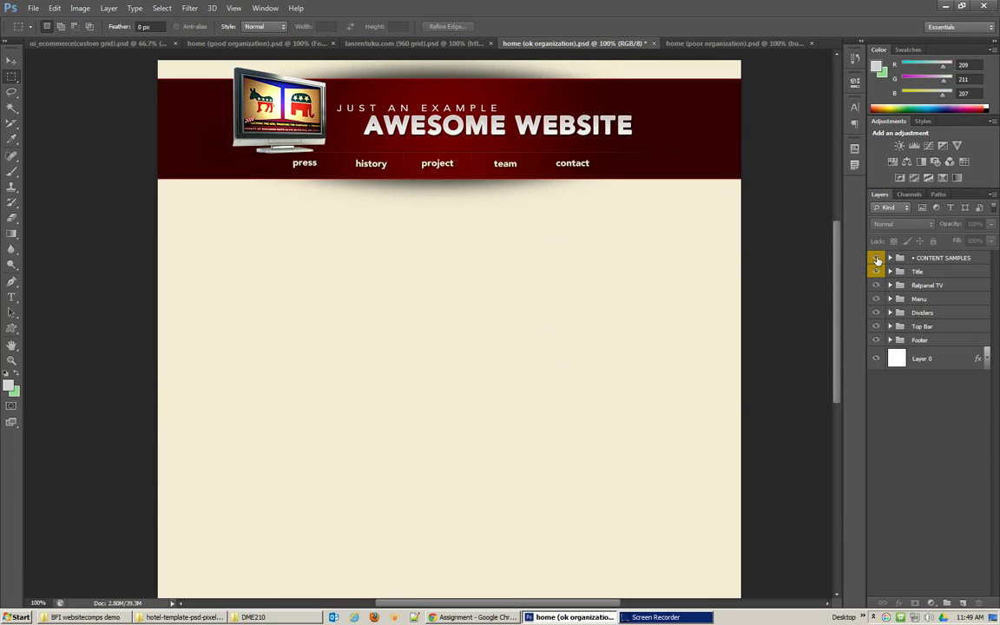
{"action": "left_click", "coordinate": [876, 259]}
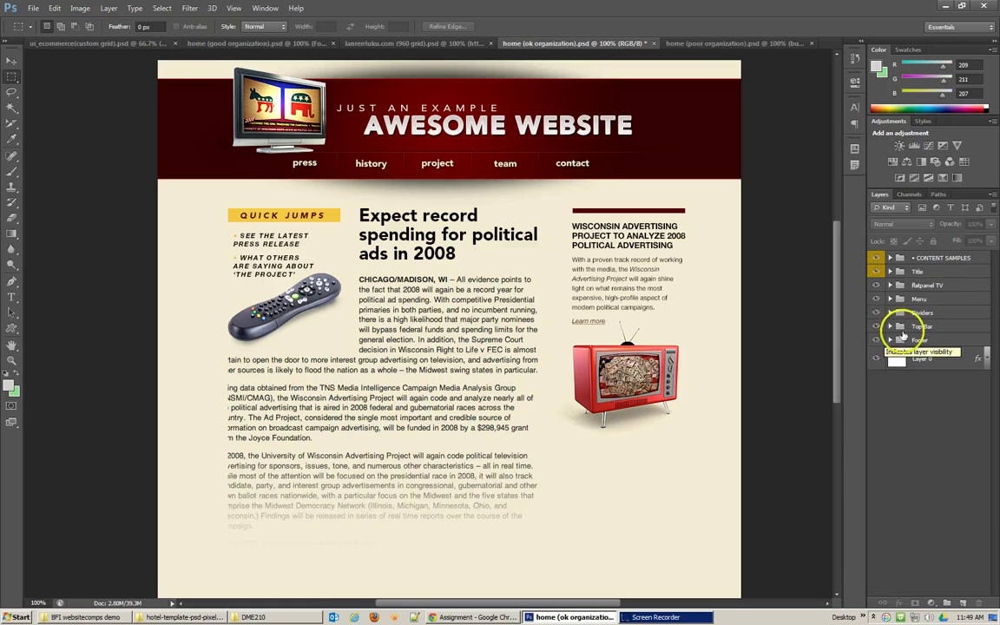
{"action": "left_click_drag", "start_coordinate": [837, 392], "coordinate": [835, 415]}
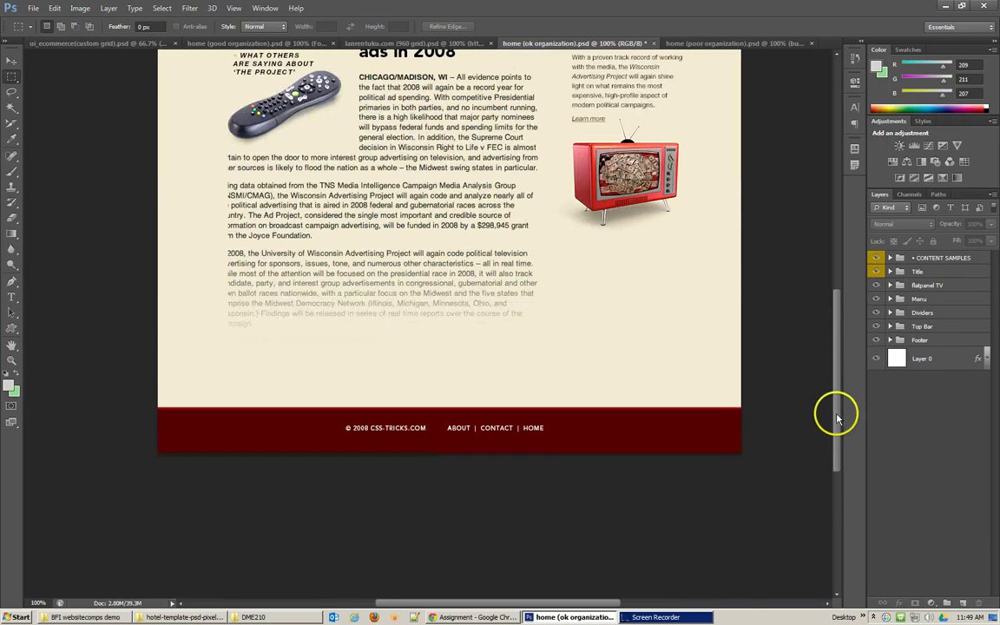
{"action": "left_click", "coordinate": [876, 341]}
{"action": "left_click", "coordinate": [876, 340]}
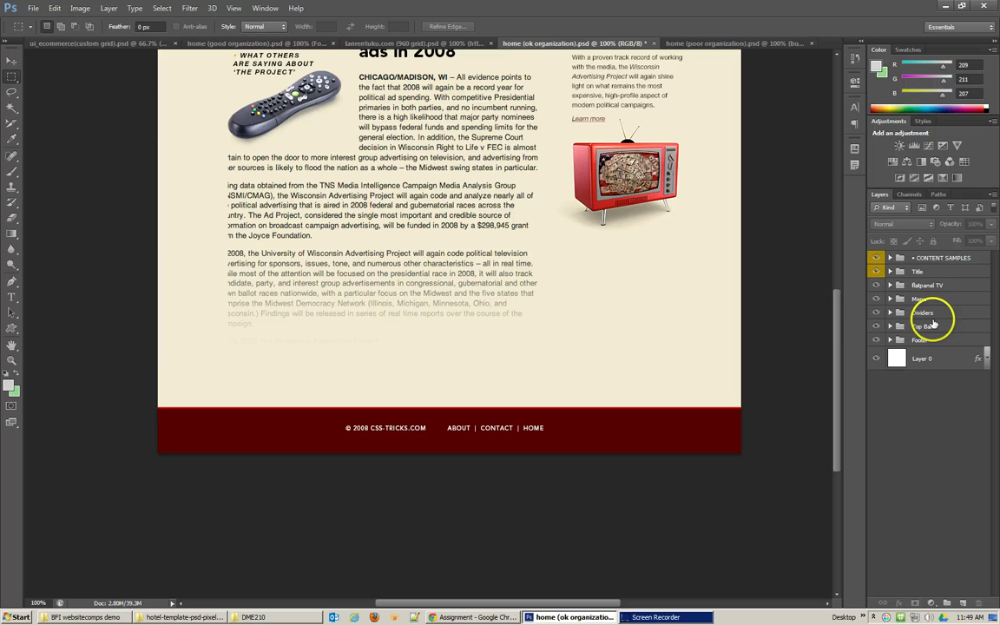
Select the layers from Title through Top Bar, ending with only Top Bar selected.
{"action": "left_click", "coordinate": [922, 323]}
{"action": "left_click", "coordinate": [922, 272], "text": "shift"}
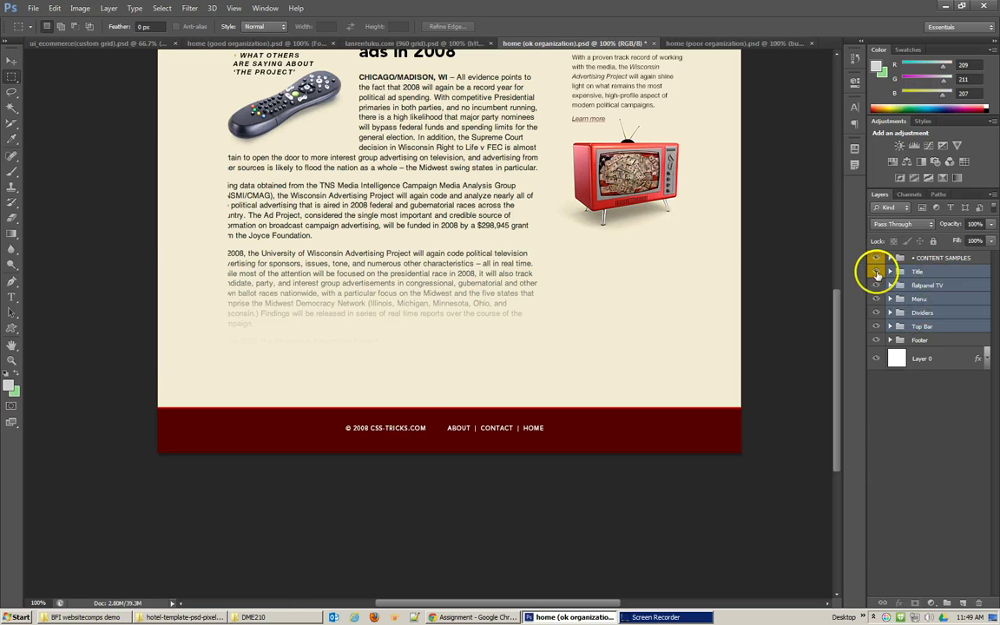
{"action": "left_click_drag", "start_coordinate": [831, 249], "coordinate": [878, 289]}
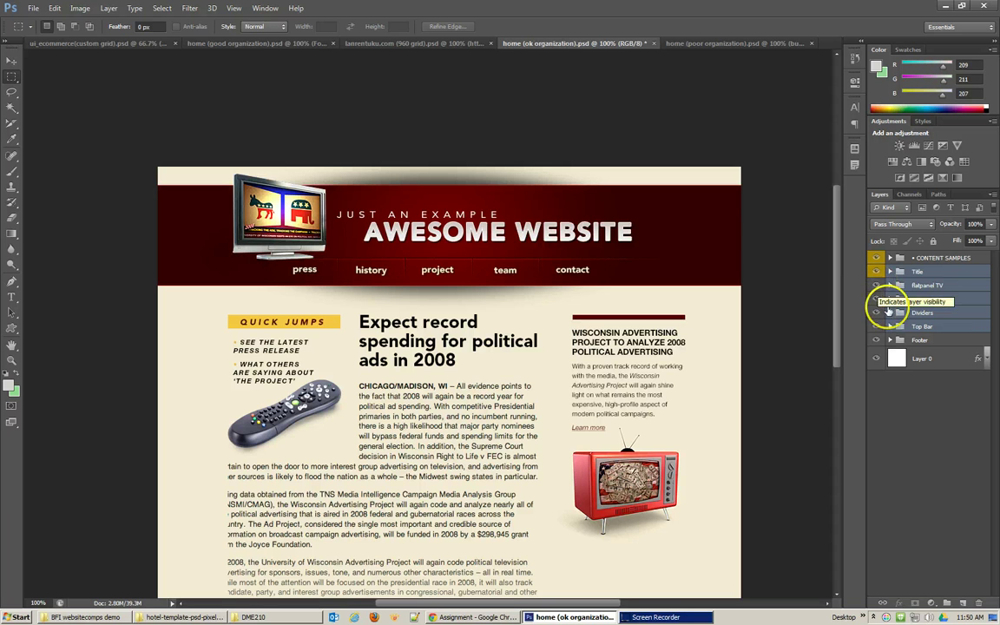
{"action": "left_click", "coordinate": [904, 326]}
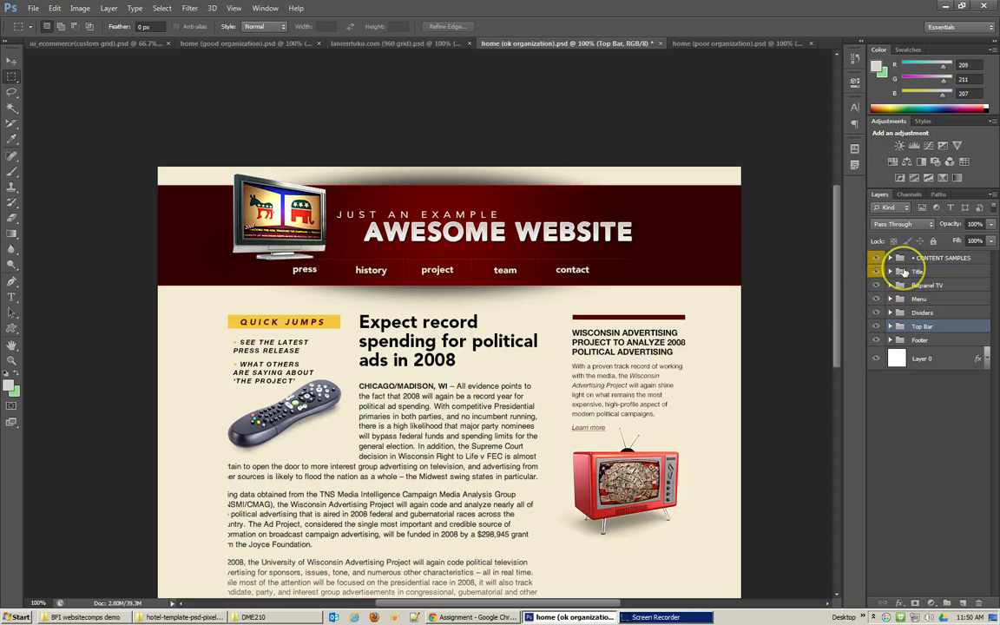
Group the Title through Top Bar layers and rename the new group 'header'.
{"action": "left_click", "coordinate": [904, 272], "text": "shift"}
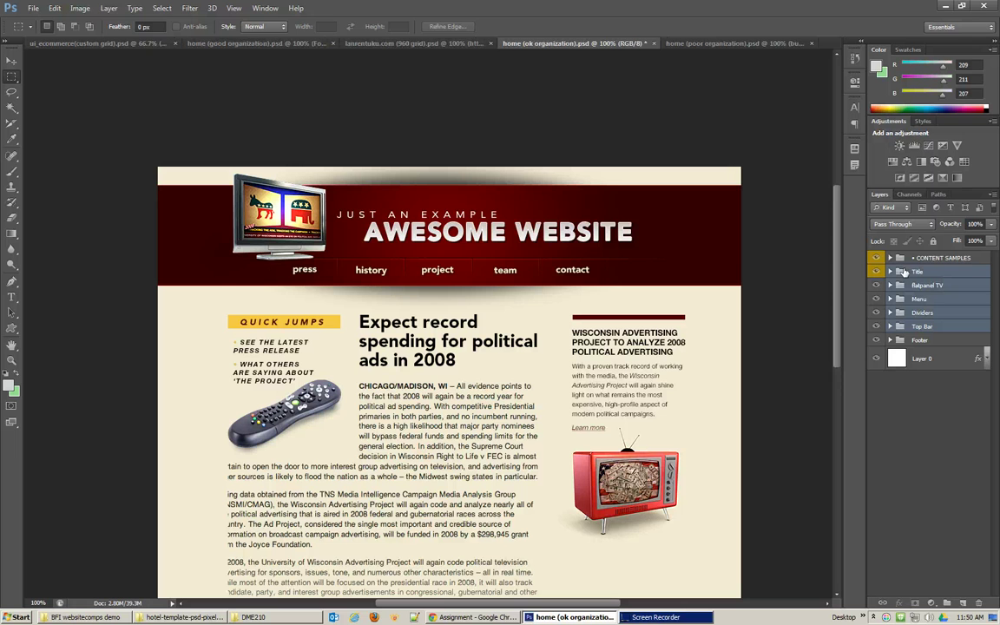
{"action": "left_click", "coordinate": [109, 8]}
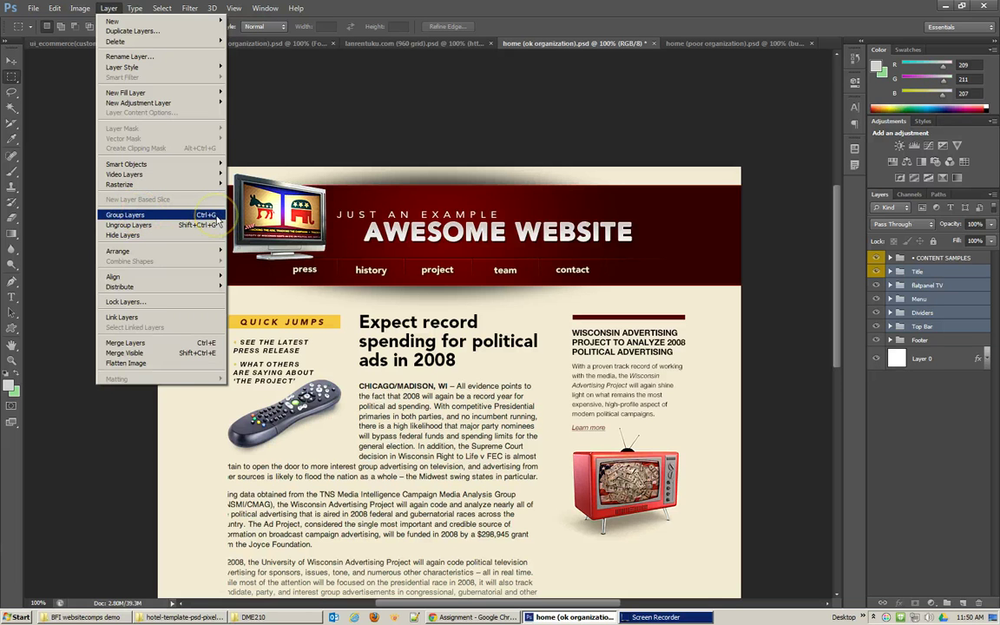
{"action": "left_click", "coordinate": [217, 222]}
{"action": "double_click", "coordinate": [922, 271]}
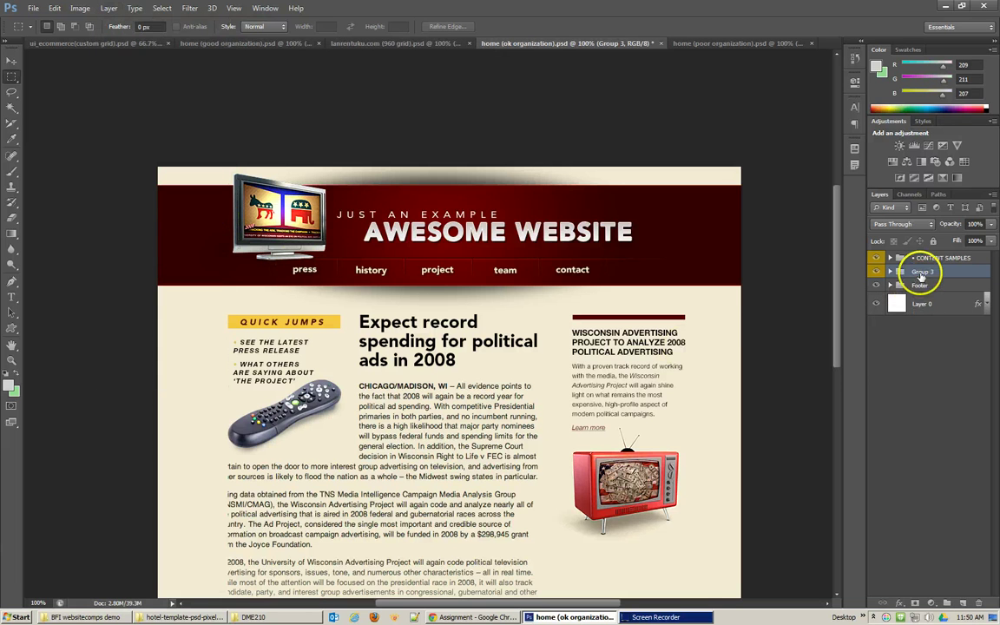
{"action": "type", "text": "N"}
{"action": "type", "text": "eader"}
{"action": "key", "text": "Return"}
Toggle the header group's visibility and expand it to check its contents.
{"action": "left_click", "coordinate": [876, 272]}
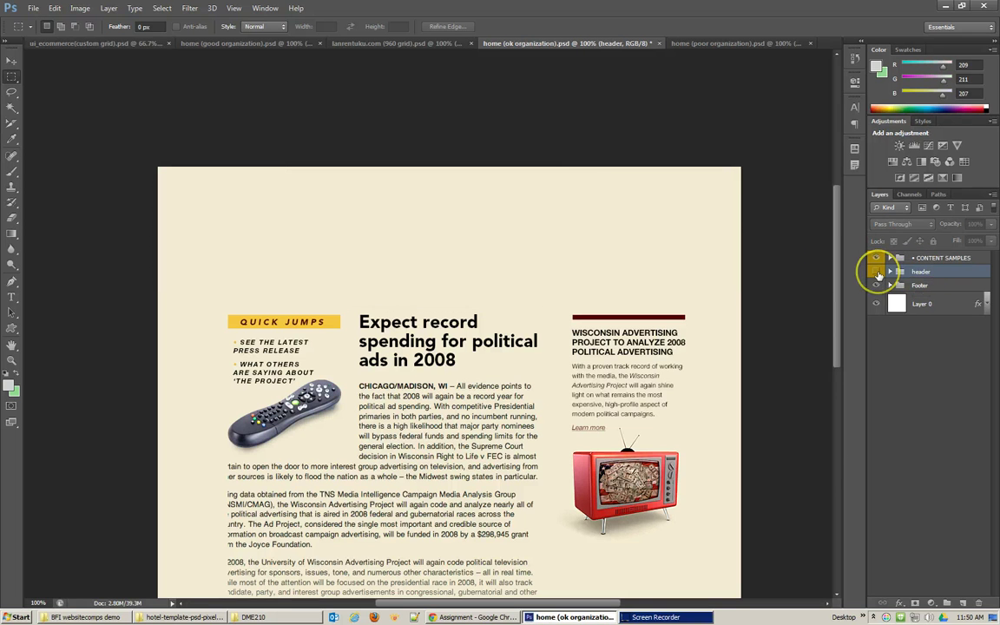
{"action": "left_click", "coordinate": [876, 272]}
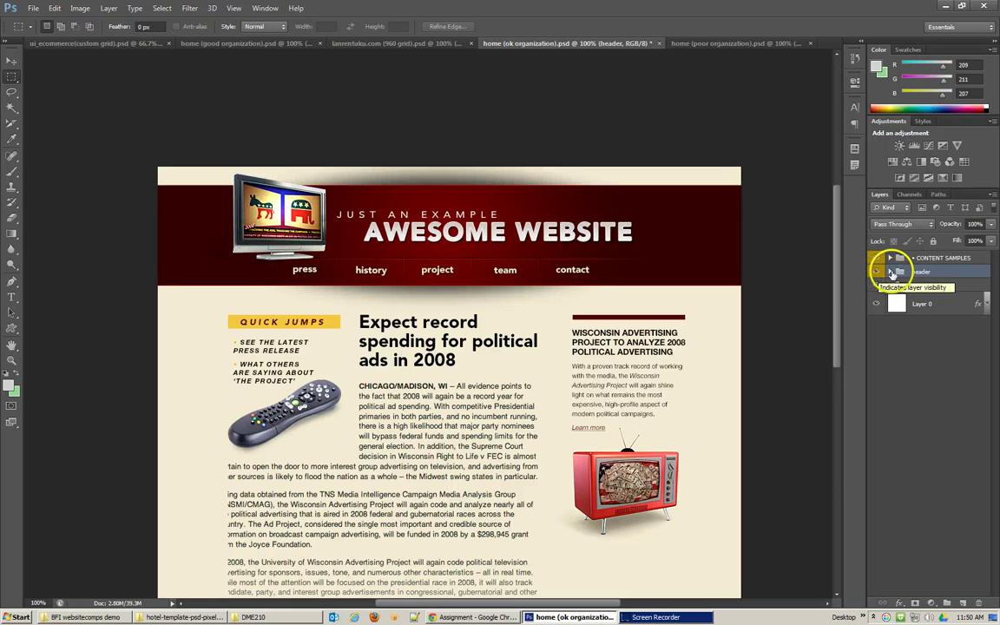
{"action": "left_click", "coordinate": [890, 272]}
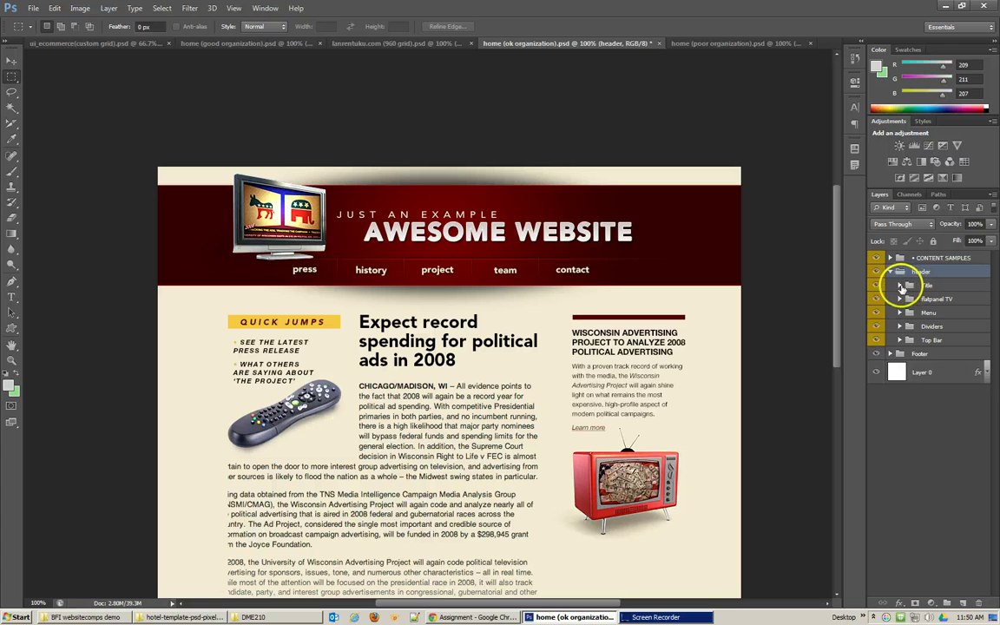
{"action": "left_click", "coordinate": [900, 286]}
{"action": "left_click", "coordinate": [900, 286]}
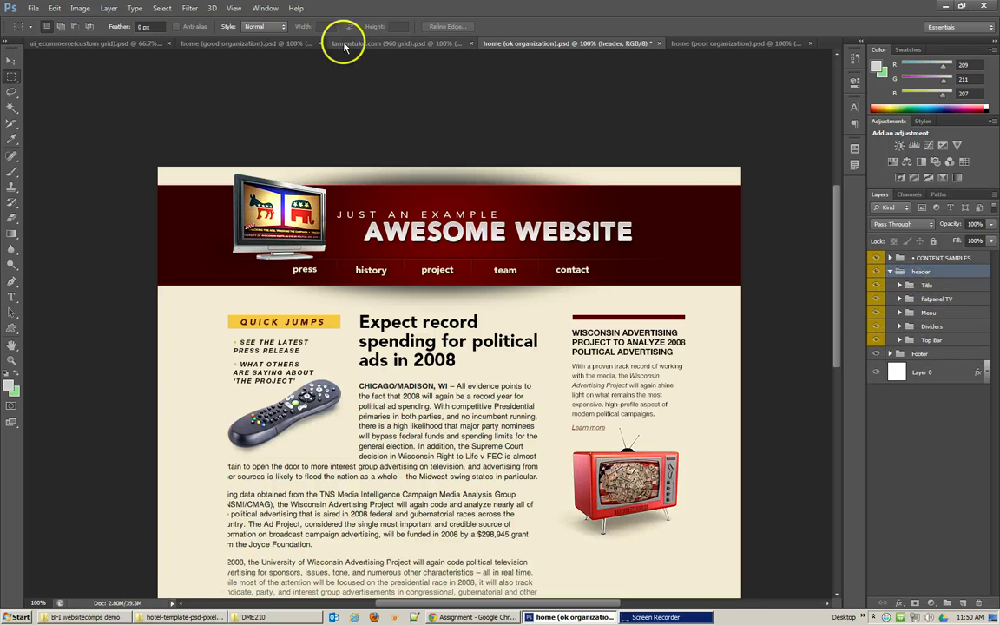
Switch to home (good organization).psd and toggle Status Bar, Header, Content and Footer off and on.
{"action": "left_click", "coordinate": [240, 43]}
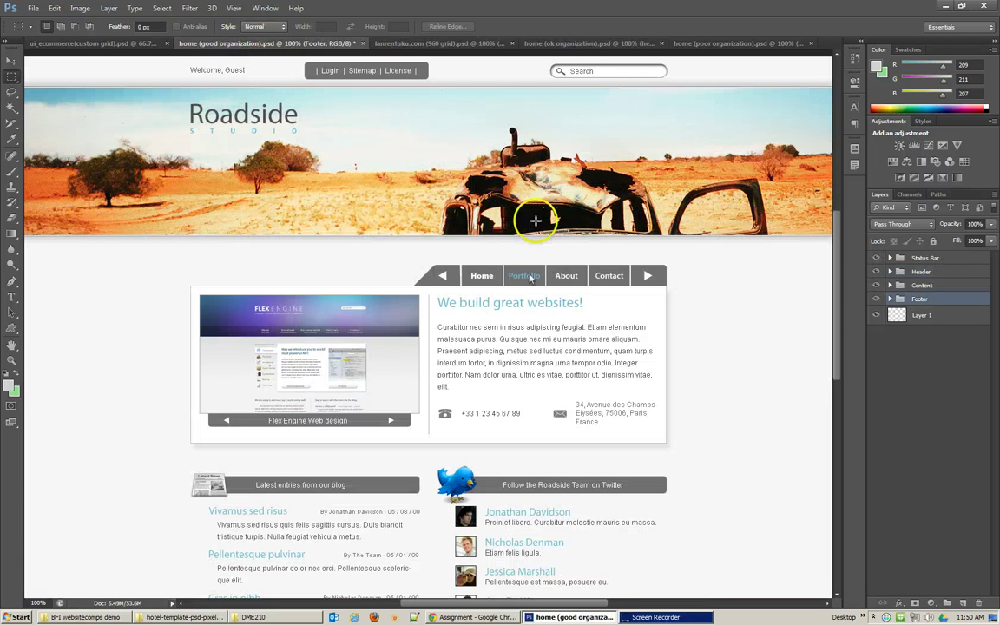
{"action": "left_click", "coordinate": [876, 258]}
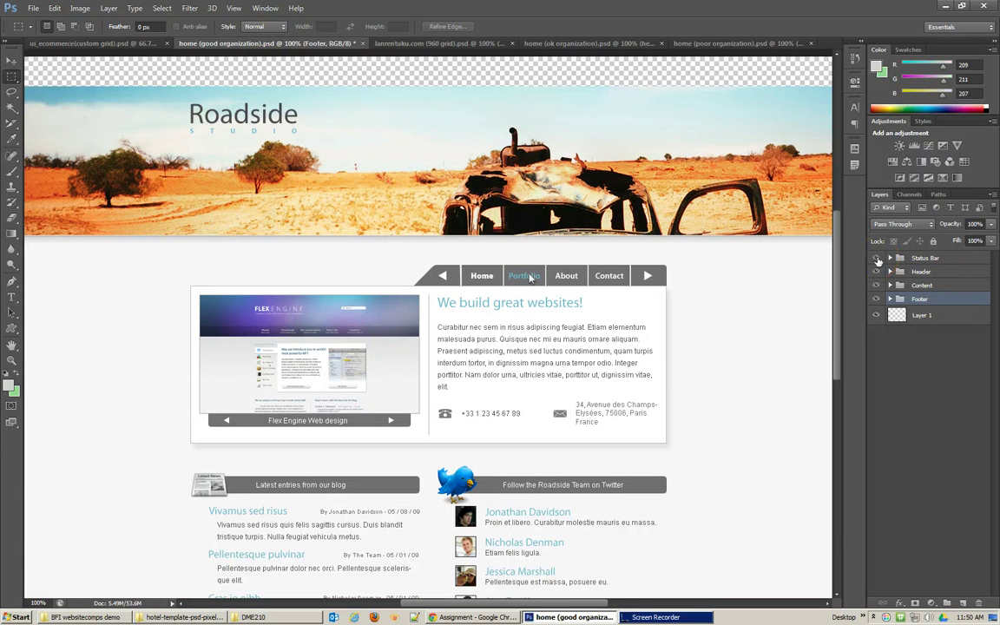
{"action": "left_click", "coordinate": [876, 258]}
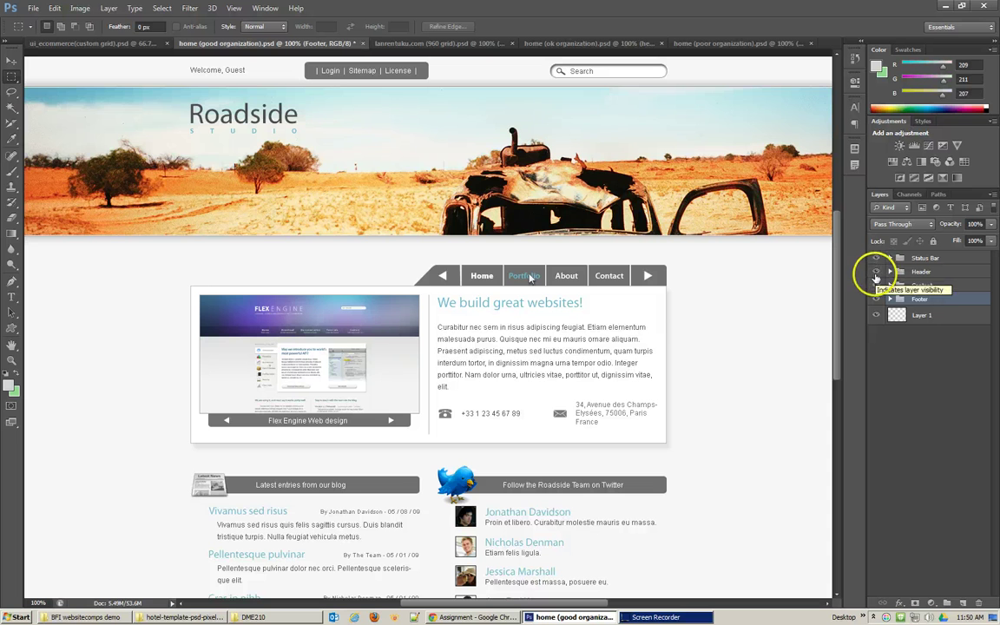
{"action": "left_click", "coordinate": [876, 272]}
{"action": "left_click", "coordinate": [876, 272]}
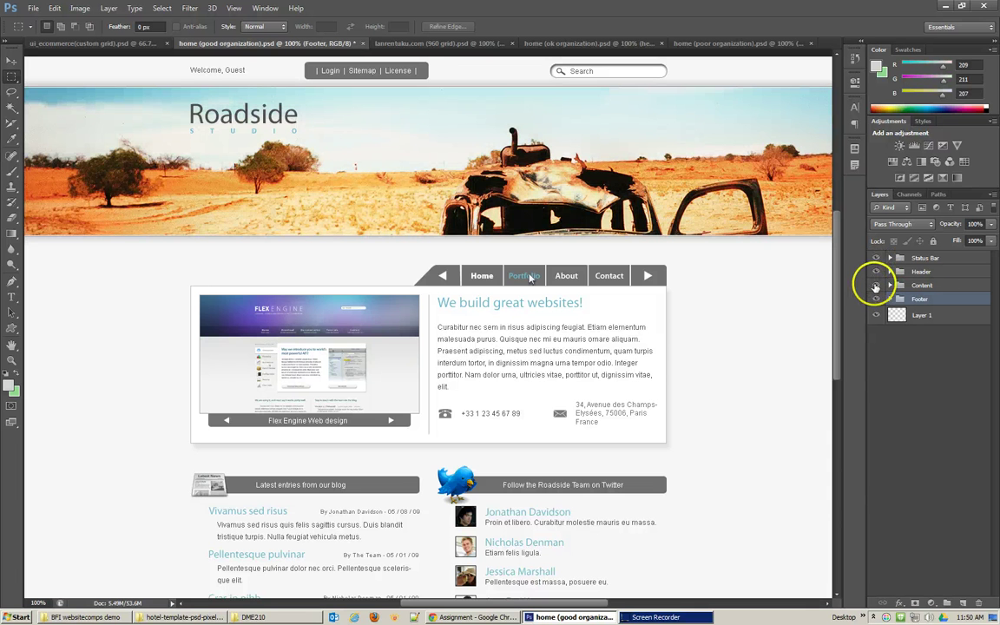
{"action": "left_click", "coordinate": [876, 286]}
{"action": "left_click", "coordinate": [876, 285]}
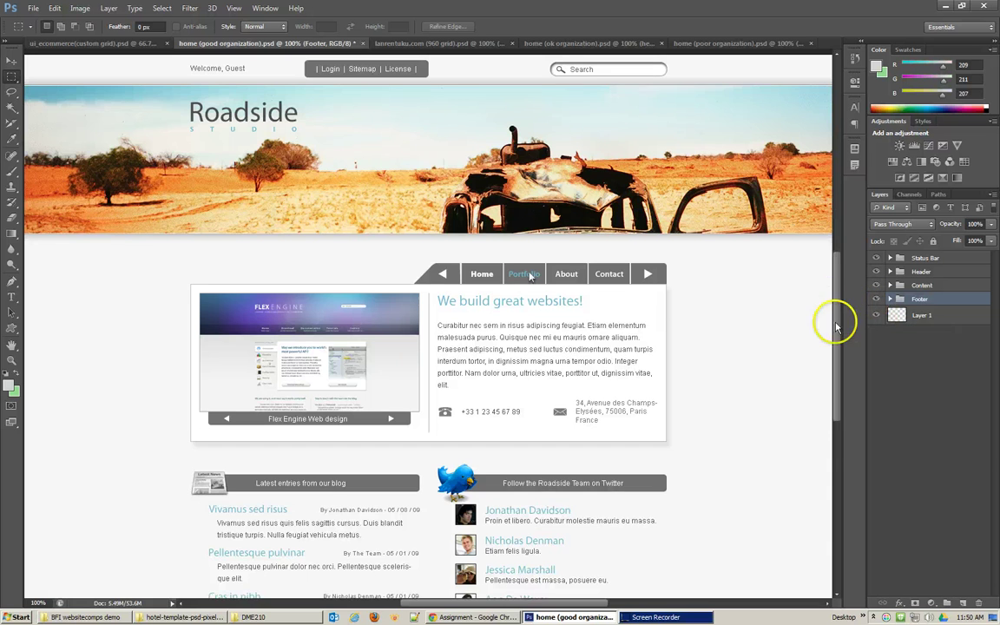
{"action": "left_click_drag", "start_coordinate": [832, 324], "coordinate": [846, 414]}
{"action": "left_click", "coordinate": [876, 298]}
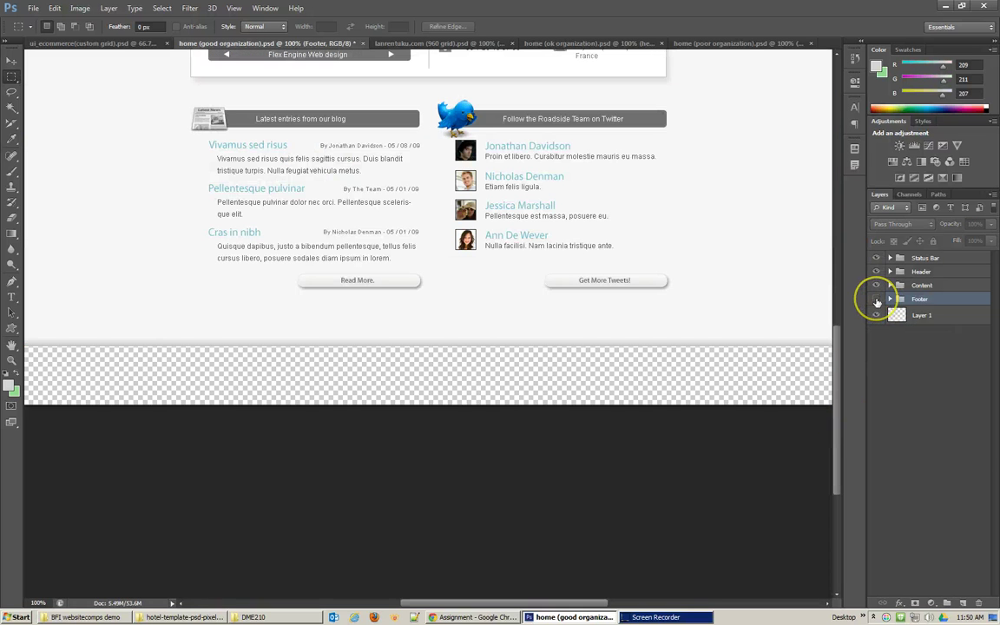
{"action": "left_click", "coordinate": [876, 298]}
{"action": "left_click_drag", "start_coordinate": [838, 387], "coordinate": [846, 275]}
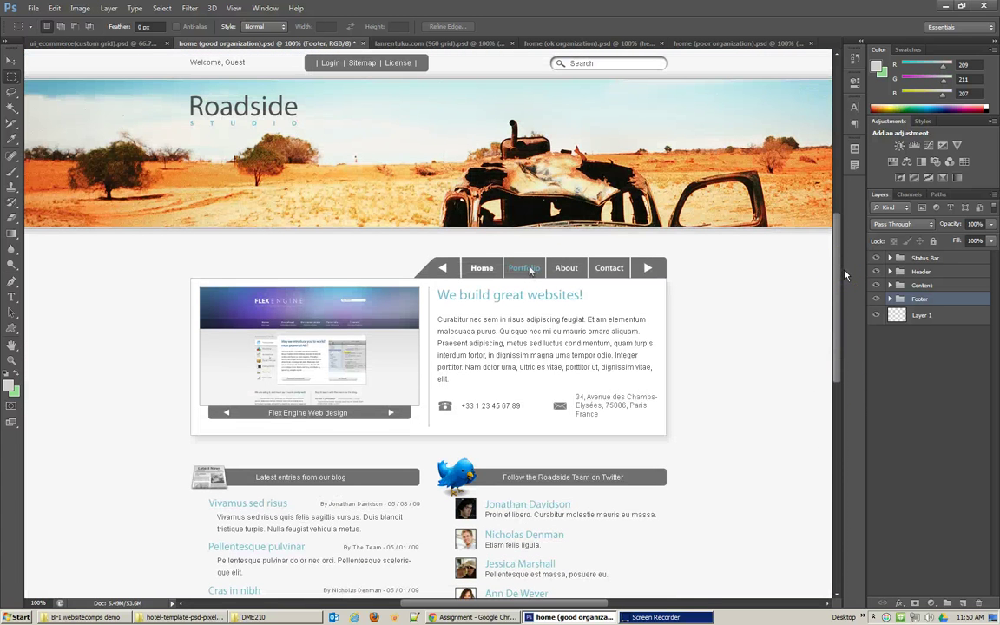
In ui_ecommerce (custom grid).psd, show guides via View > Extras and toggle the Grid layer on and off.
{"action": "left_click", "coordinate": [96, 43]}
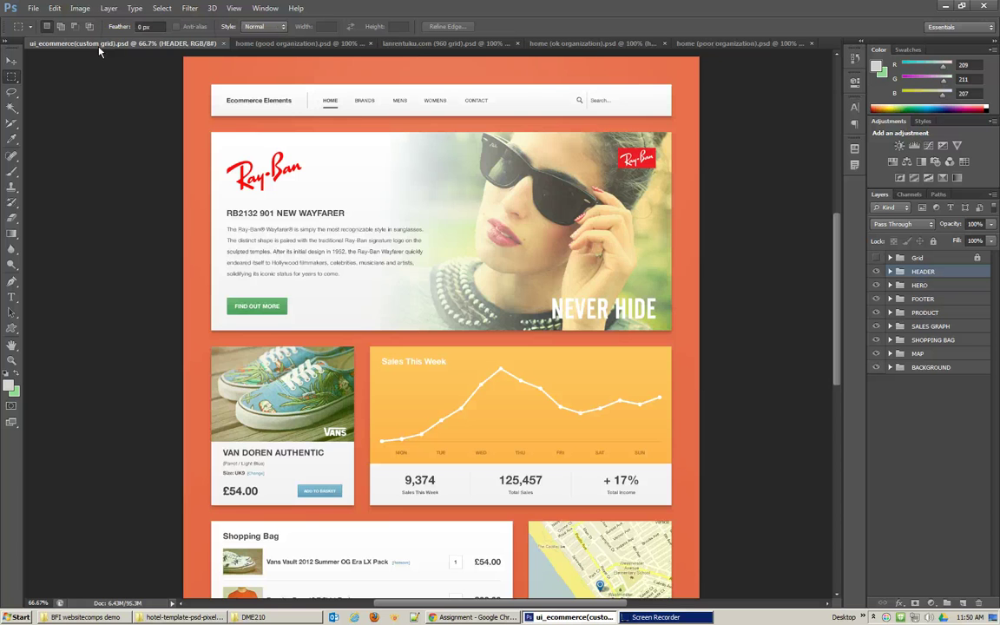
{"action": "left_click", "coordinate": [234, 8]}
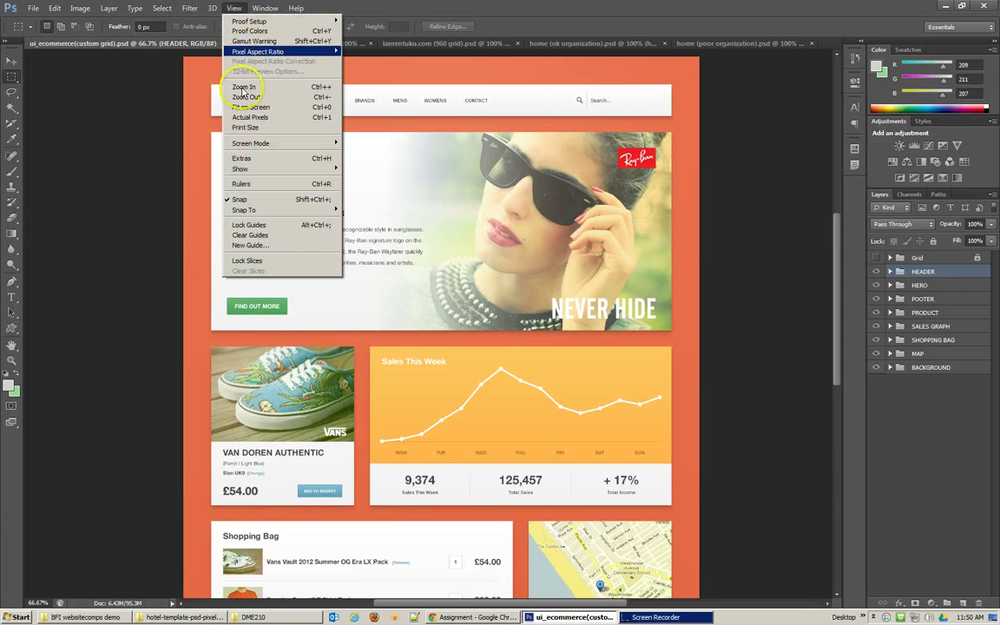
{"action": "left_click", "coordinate": [252, 158]}
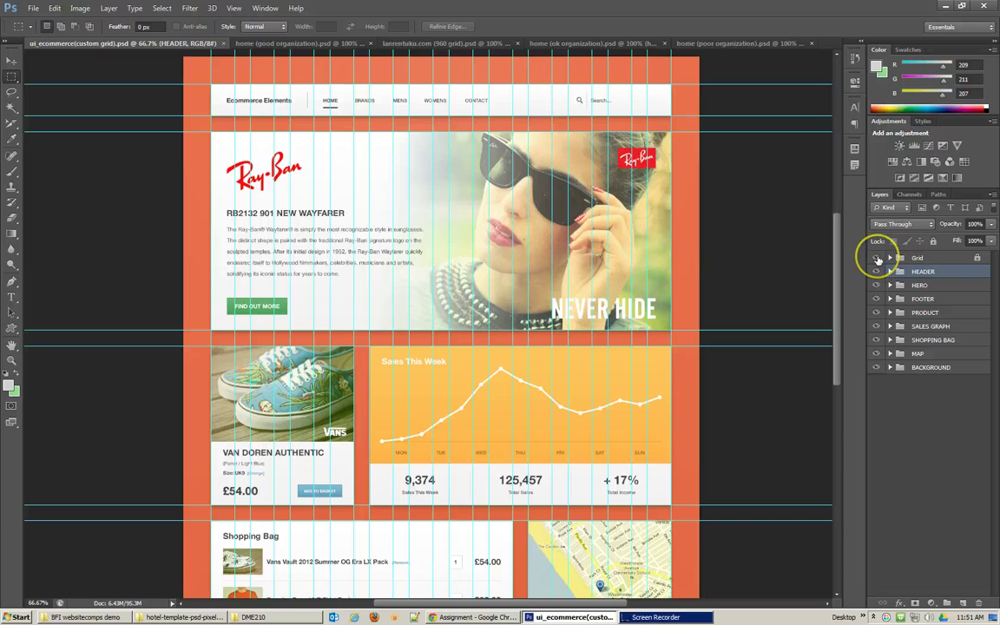
{"action": "left_click", "coordinate": [877, 259]}
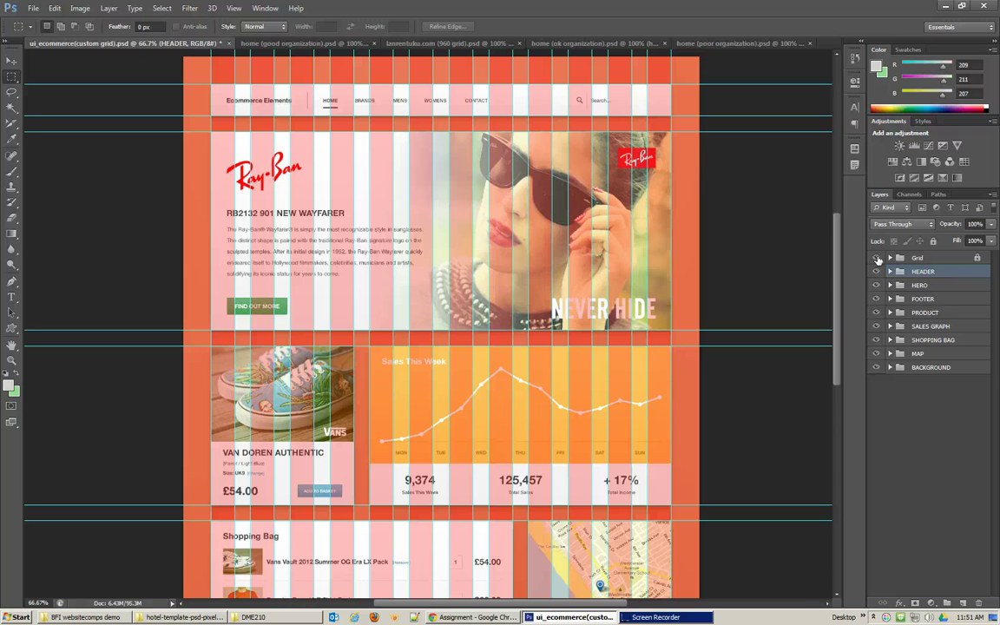
{"action": "left_click", "coordinate": [877, 259]}
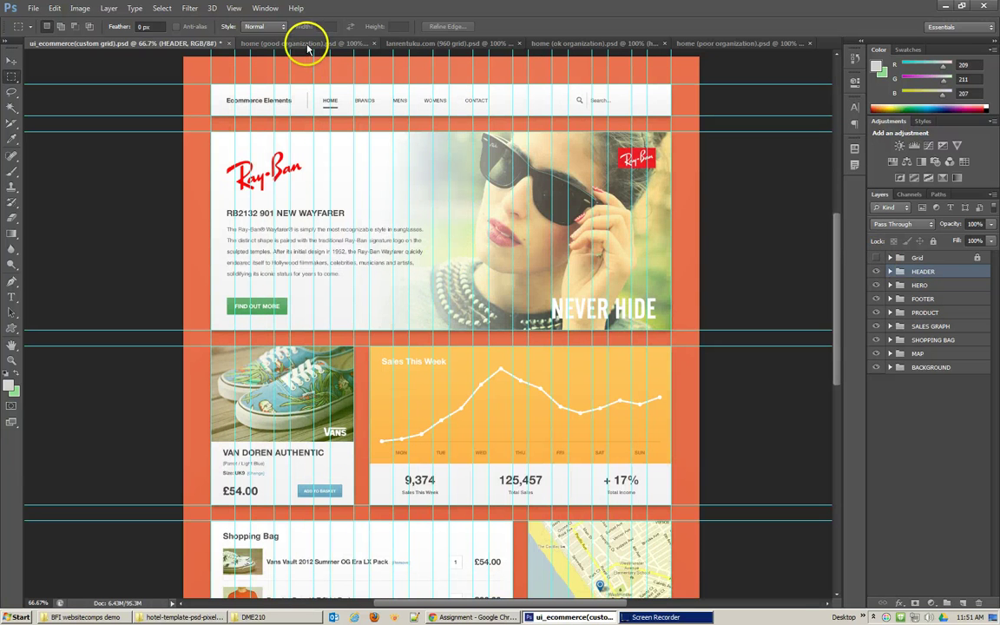
Open lanrentuku.com (960 grid).psd and move the Footer group below Main Slide.
{"action": "left_click", "coordinate": [413, 44]}
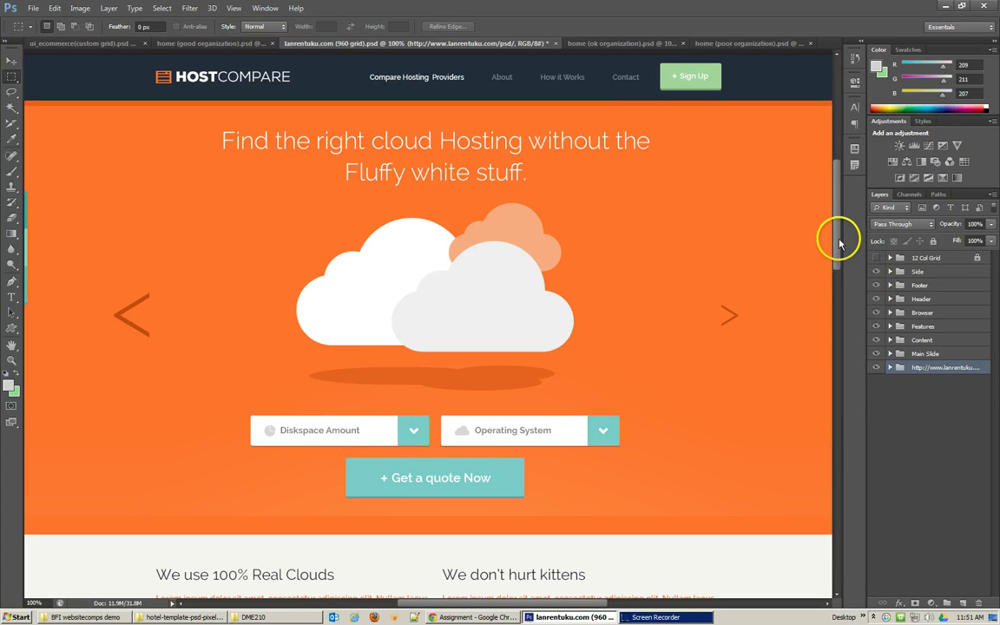
{"action": "left_click_drag", "start_coordinate": [841, 231], "coordinate": [839, 342]}
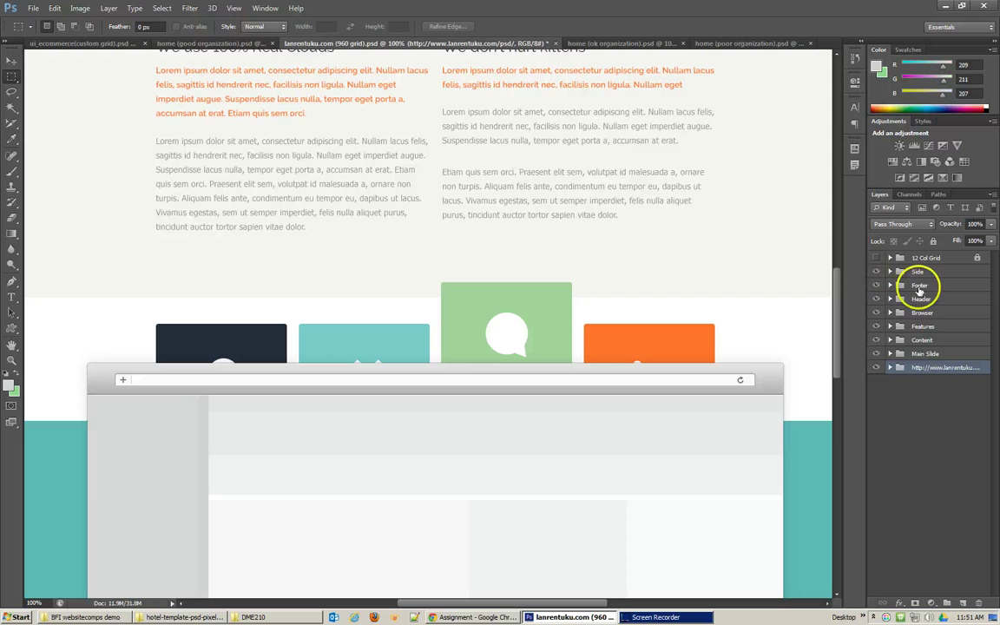
{"action": "left_click", "coordinate": [912, 285]}
{"action": "left_click_drag", "start_coordinate": [920, 313], "coordinate": [900, 357]}
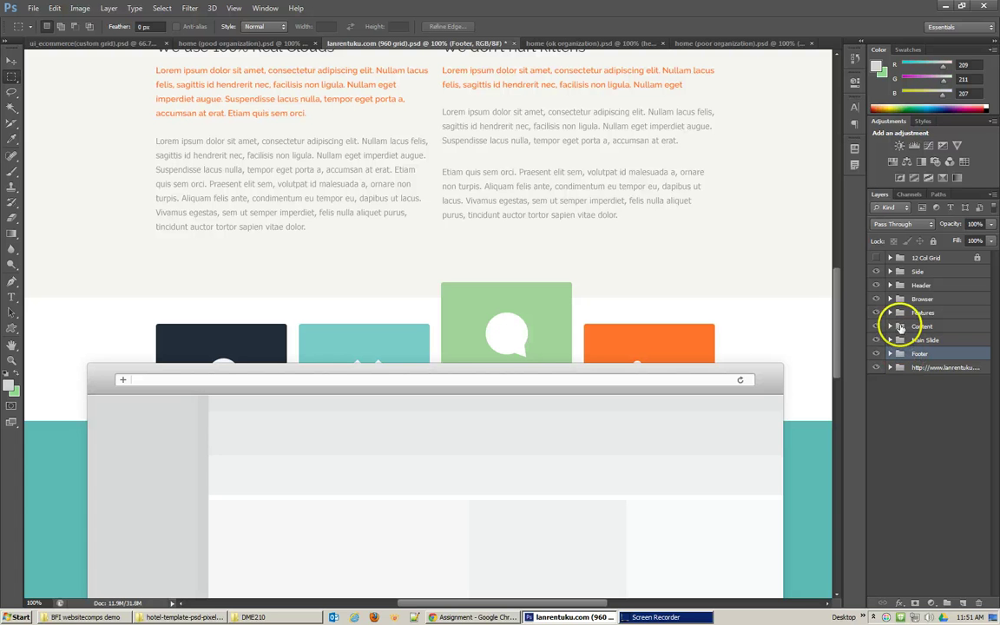
Toggle Main Slide's visibility and move it above the Content group.
{"action": "left_click", "coordinate": [901, 340]}
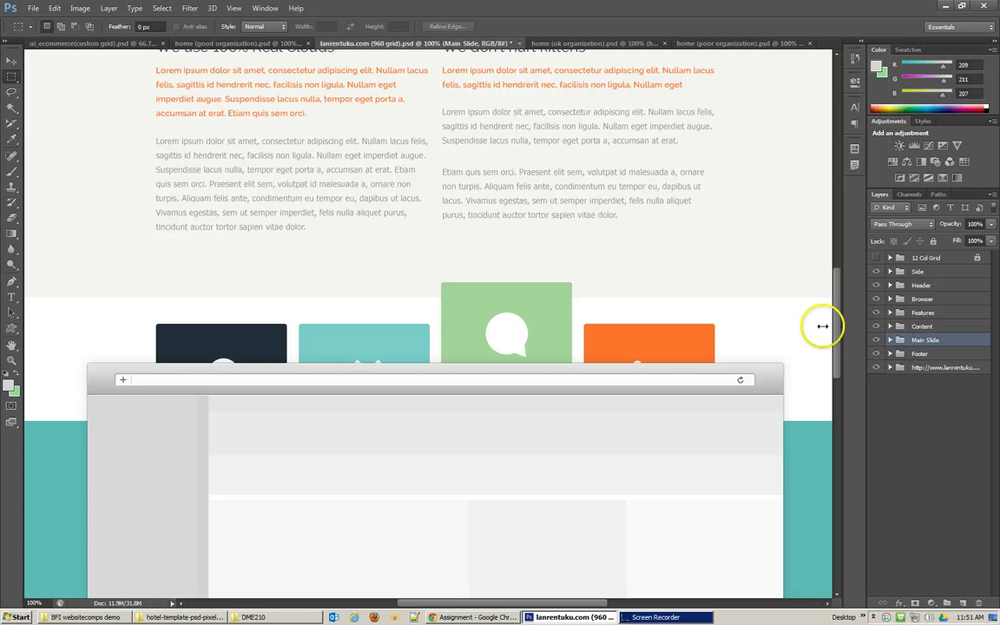
{"action": "left_click_drag", "start_coordinate": [833, 324], "coordinate": [837, 204]}
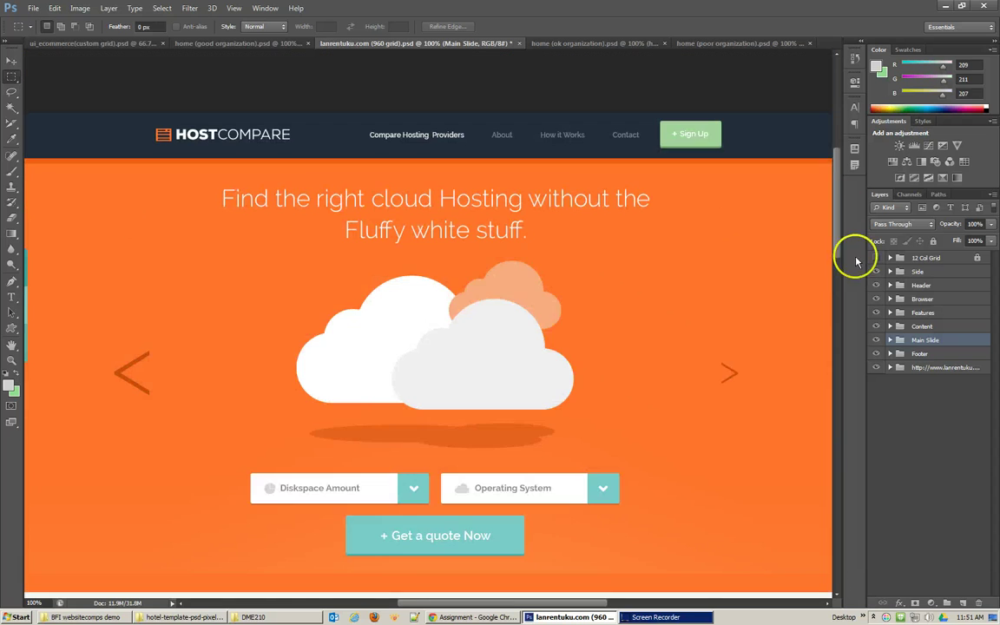
{"action": "left_click", "coordinate": [874, 337]}
{"action": "left_click", "coordinate": [874, 337]}
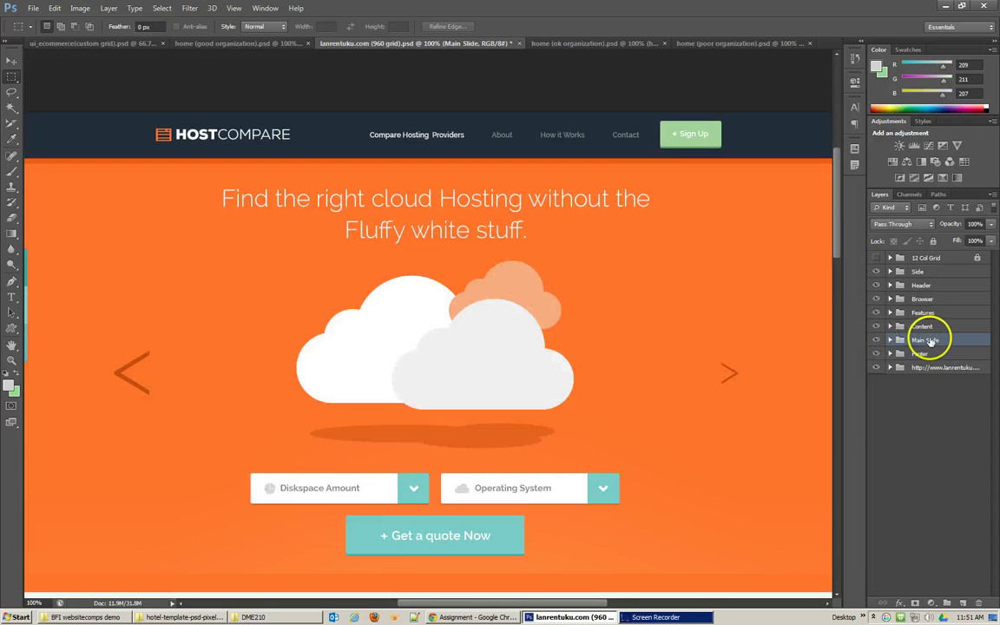
{"action": "left_click_drag", "start_coordinate": [930, 341], "coordinate": [866, 320]}
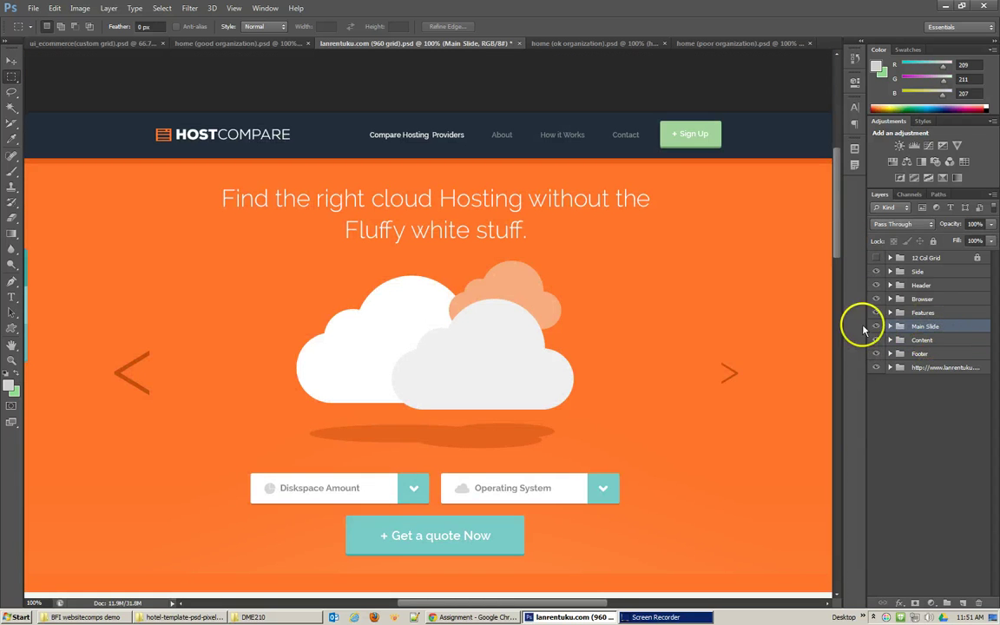
Select Features, then reselect Main Slide and move the Footer group above it.
{"action": "left_click", "coordinate": [928, 313]}
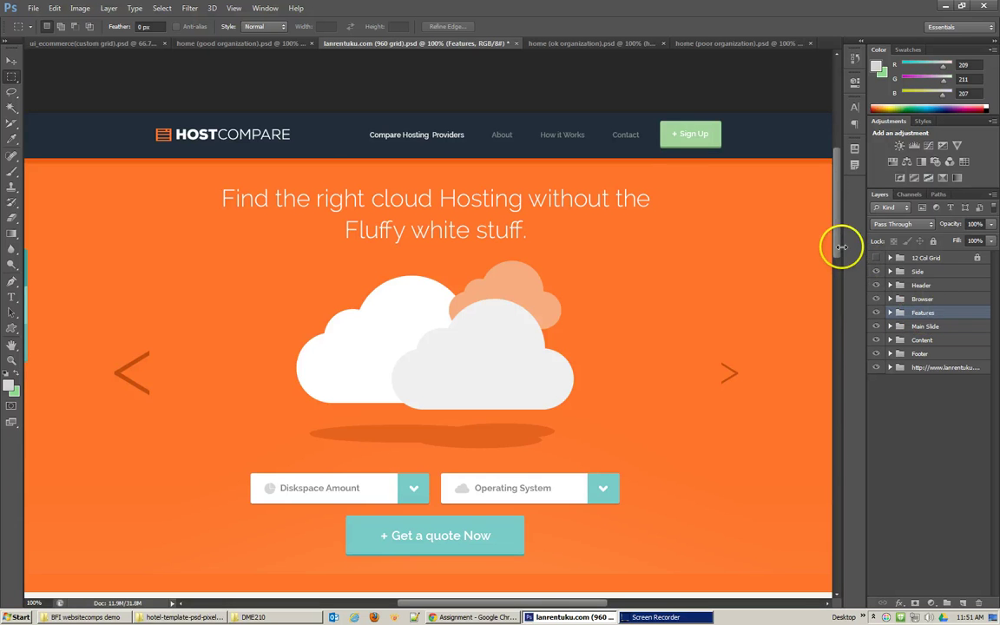
{"action": "left_click_drag", "start_coordinate": [841, 248], "coordinate": [835, 365]}
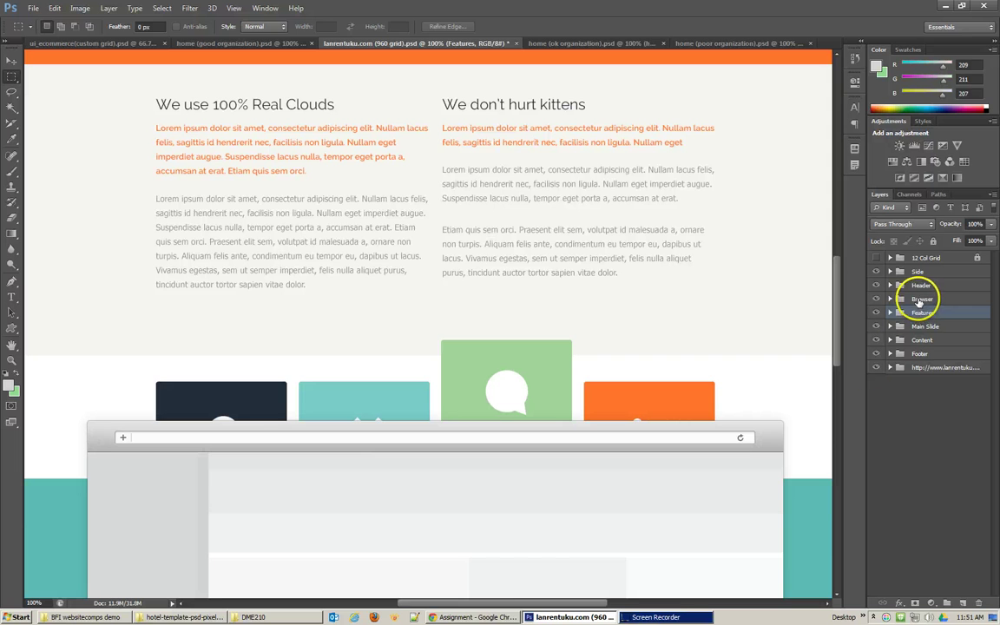
{"action": "mouse_move", "coordinate": [839, 362]}
{"action": "left_mouse_down"}
{"action": "mouse_move", "coordinate": [847, 428]}
{"action": "mouse_move", "coordinate": [855, 368]}
{"action": "left_mouse_up"}
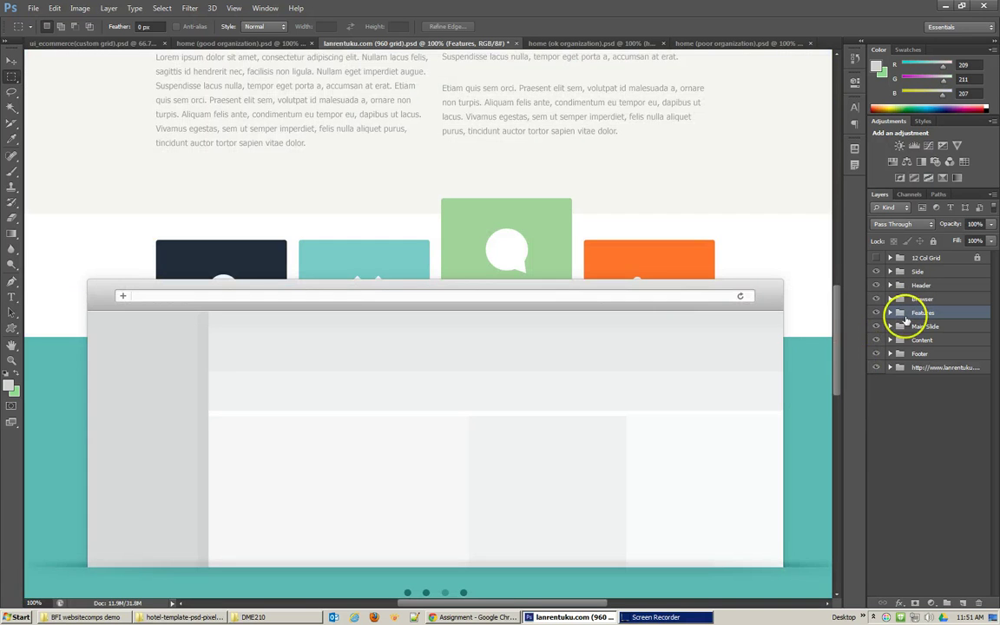
{"action": "left_click", "coordinate": [654, 340], "text": "ctrl"}
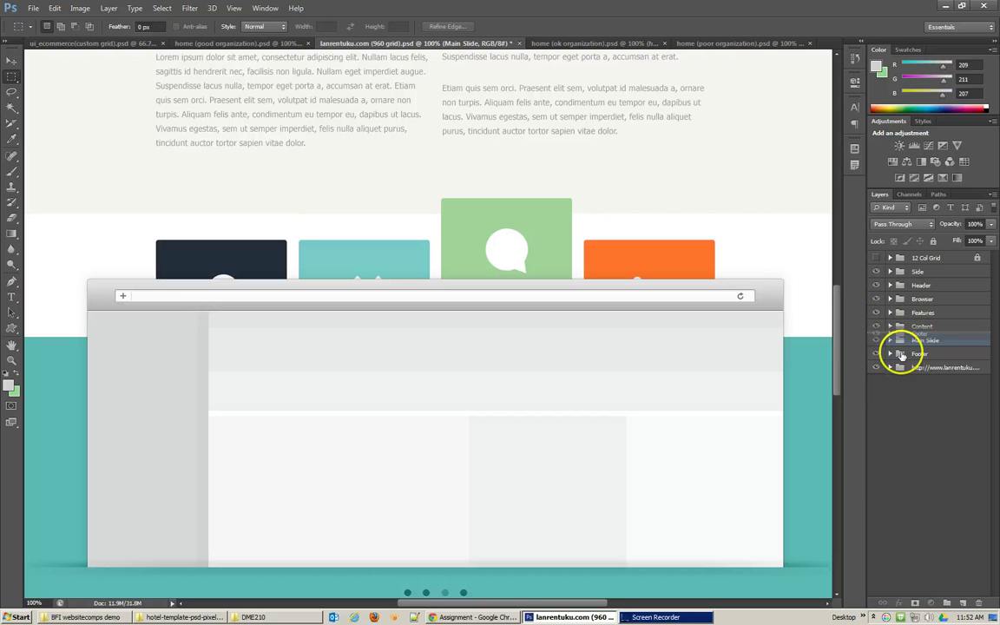
{"action": "mouse_move", "coordinate": [902, 348]}
{"action": "left_mouse_down"}
{"action": "mouse_move", "coordinate": [900, 330]}
{"action": "mouse_move", "coordinate": [903, 345]}
{"action": "left_mouse_up"}
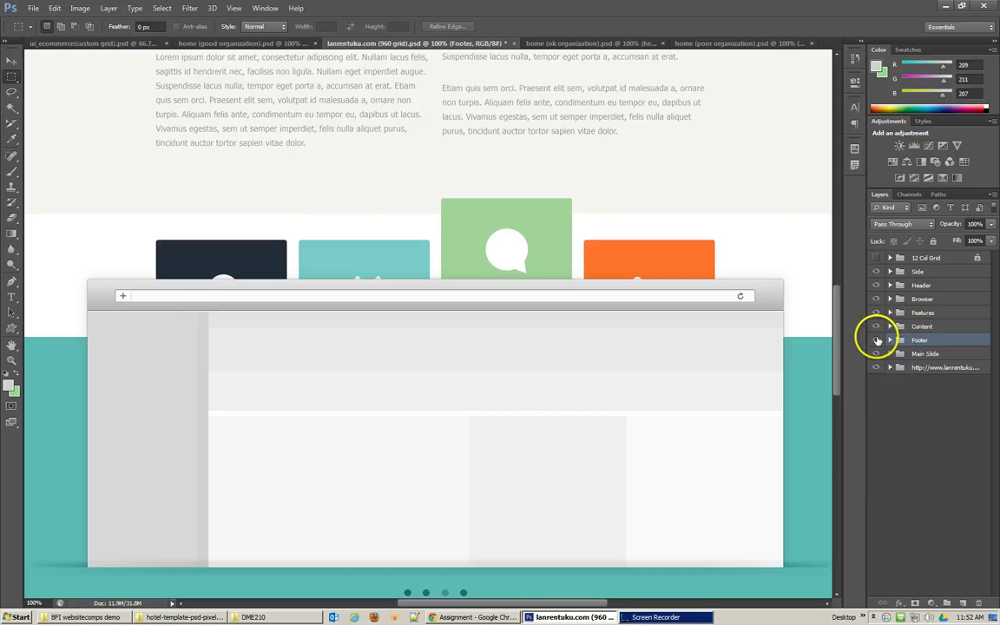
Revert the HostCompare document to its saved state, dismissing the missing-fonts alert.
{"action": "left_click", "coordinate": [33, 9]}
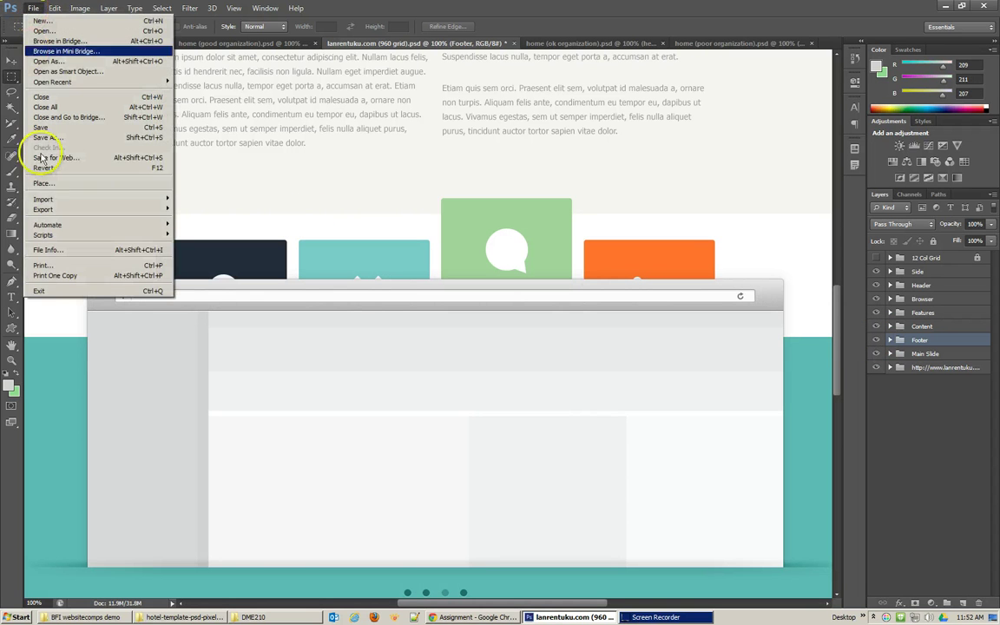
{"action": "left_click", "coordinate": [54, 168]}
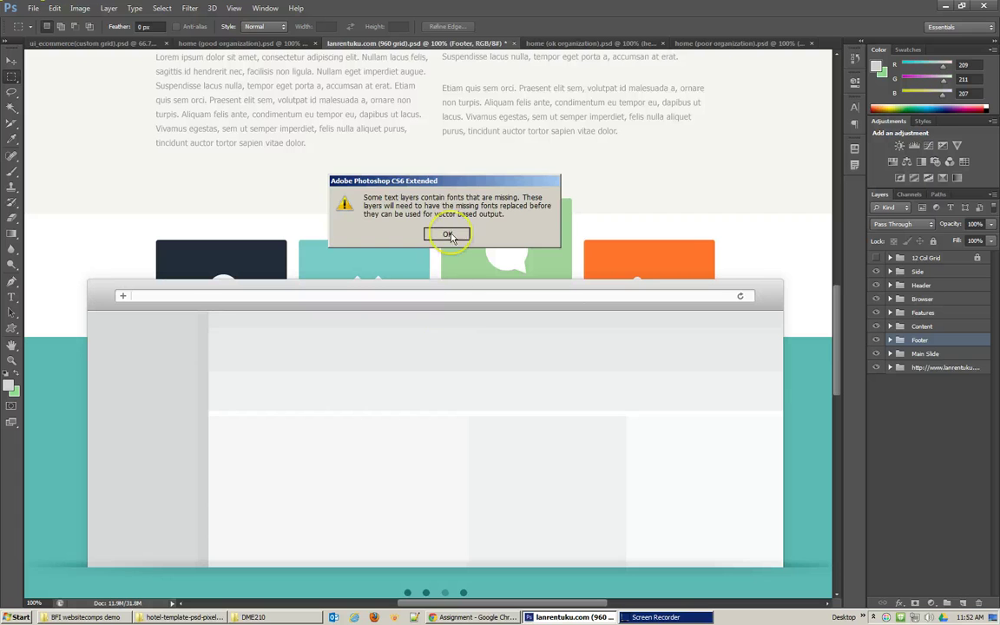
{"action": "left_click", "coordinate": [449, 236]}
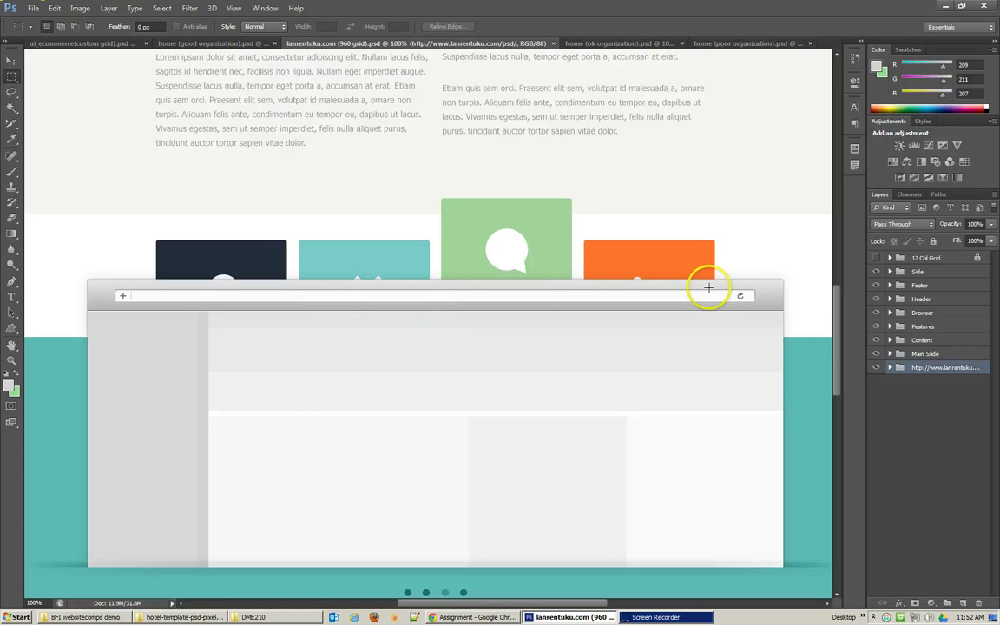
{"action": "mouse_move", "coordinate": [837, 319]}
{"action": "left_mouse_down"}
{"action": "mouse_move", "coordinate": [844, 426]}
{"action": "mouse_move", "coordinate": [830, 263]}
{"action": "mouse_move", "coordinate": [834, 323]}
{"action": "left_mouse_up"}
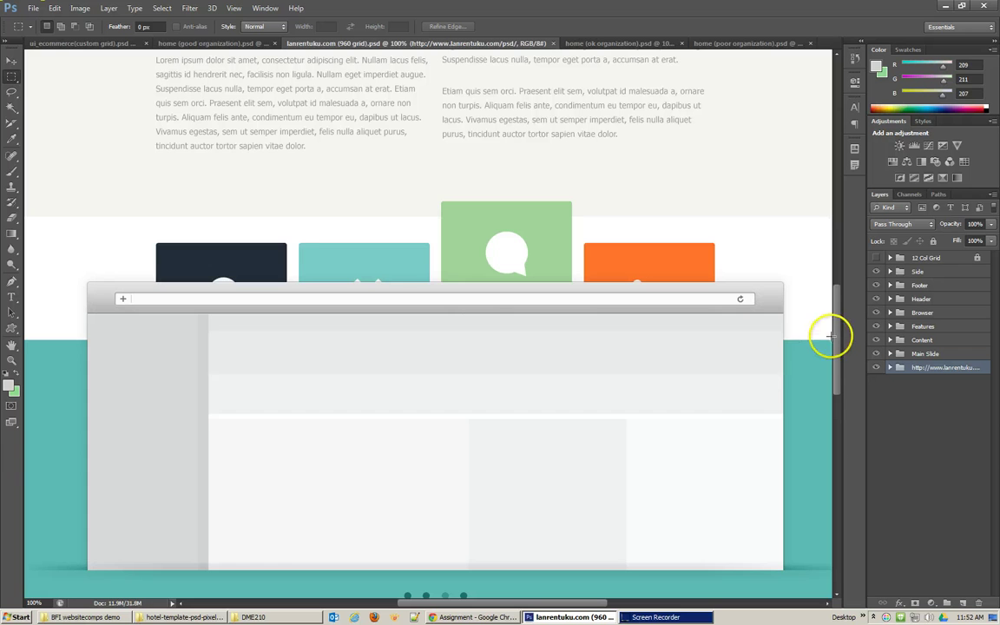
{"action": "left_click", "coordinate": [838, 231]}
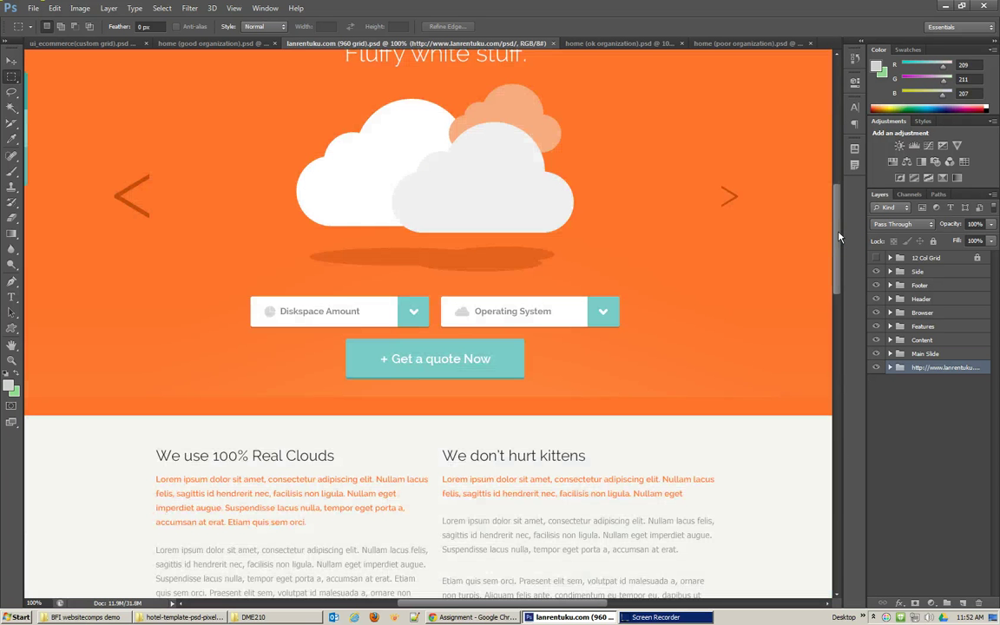
Show the 12 Col Grid layer and turn on the guides via View > Extras.
{"action": "left_click", "coordinate": [877, 258]}
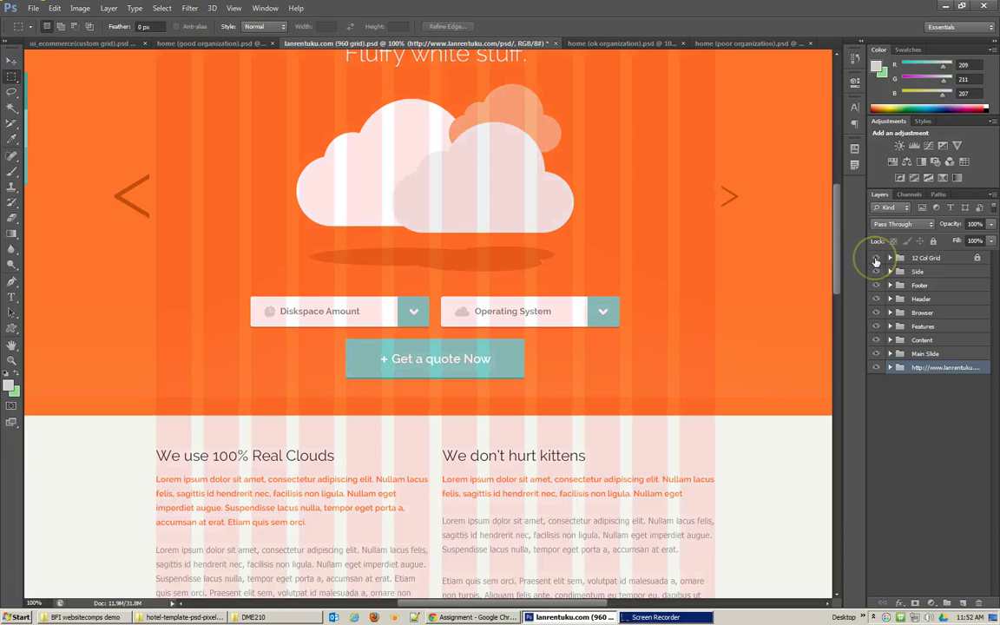
{"action": "left_click", "coordinate": [235, 8]}
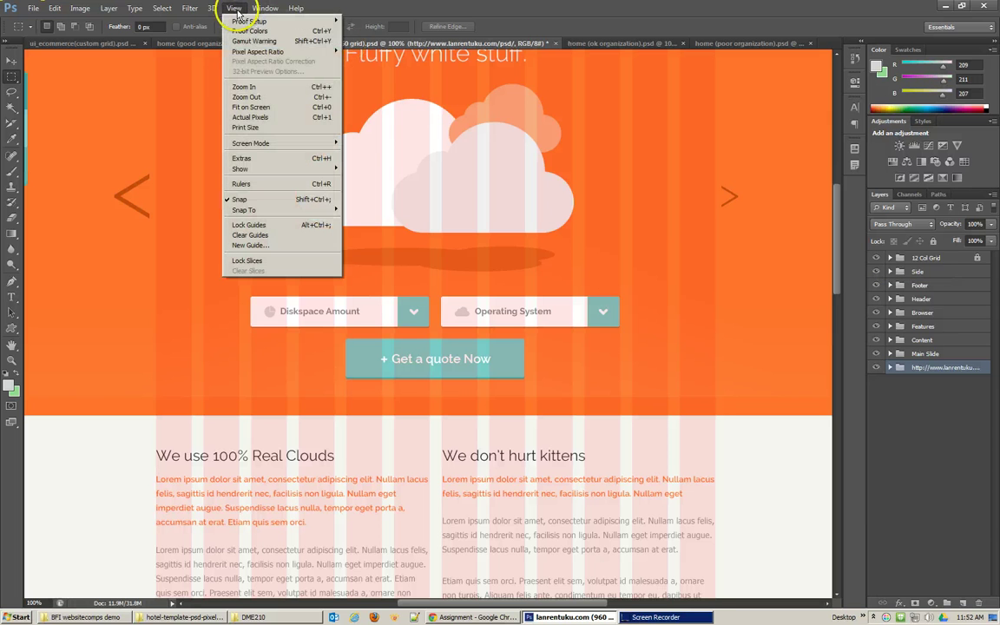
{"action": "left_click", "coordinate": [261, 159]}
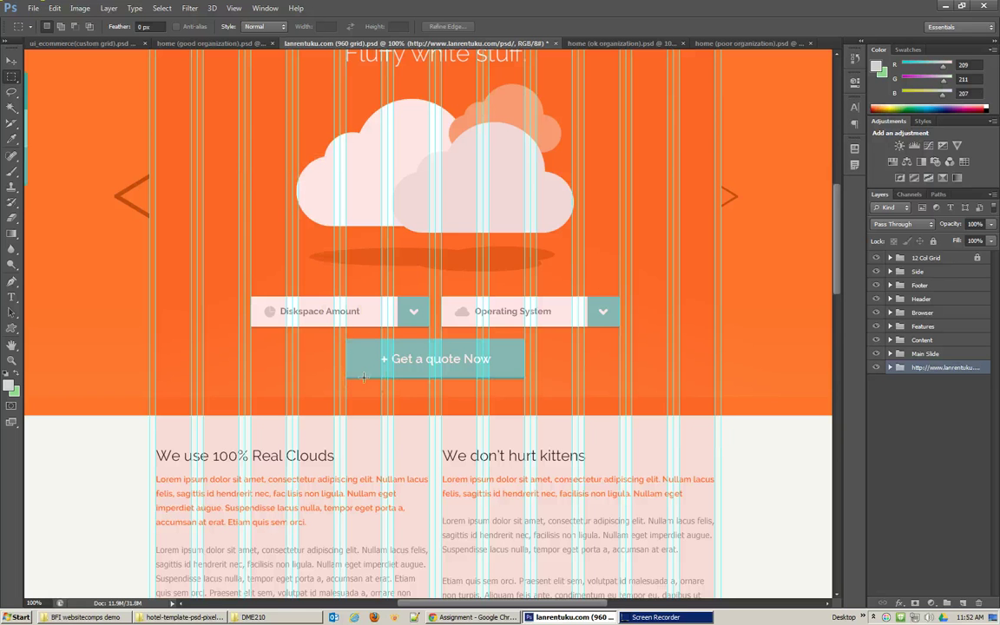
Zoom out and scroll to the dark footer, zooming to 200% and back to 100%.
{"action": "key", "text": "ctrl+minus"}
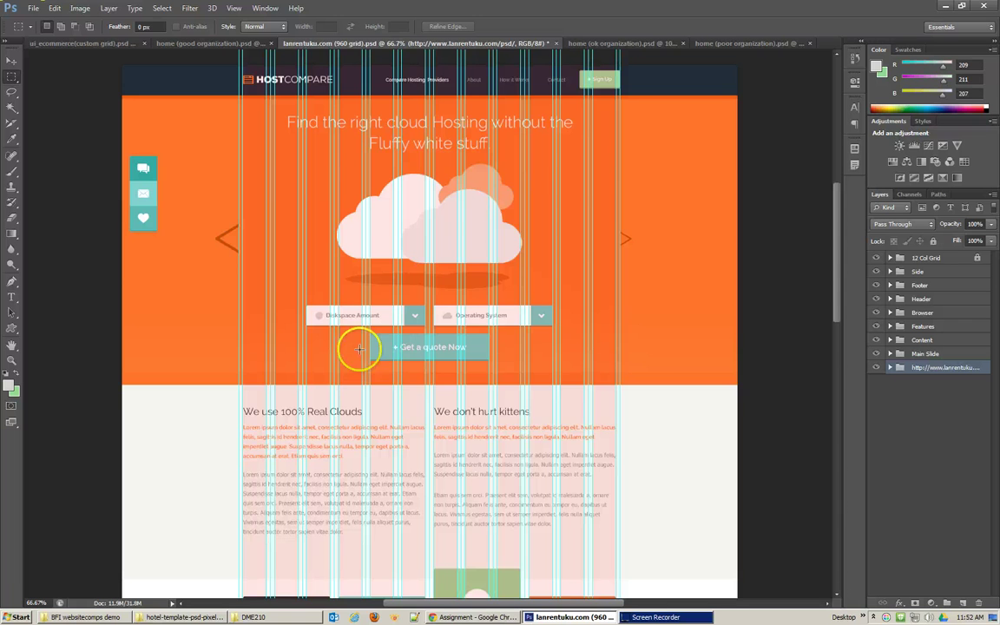
{"action": "left_click_drag", "start_coordinate": [322, 119], "coordinate": [326, 195]}
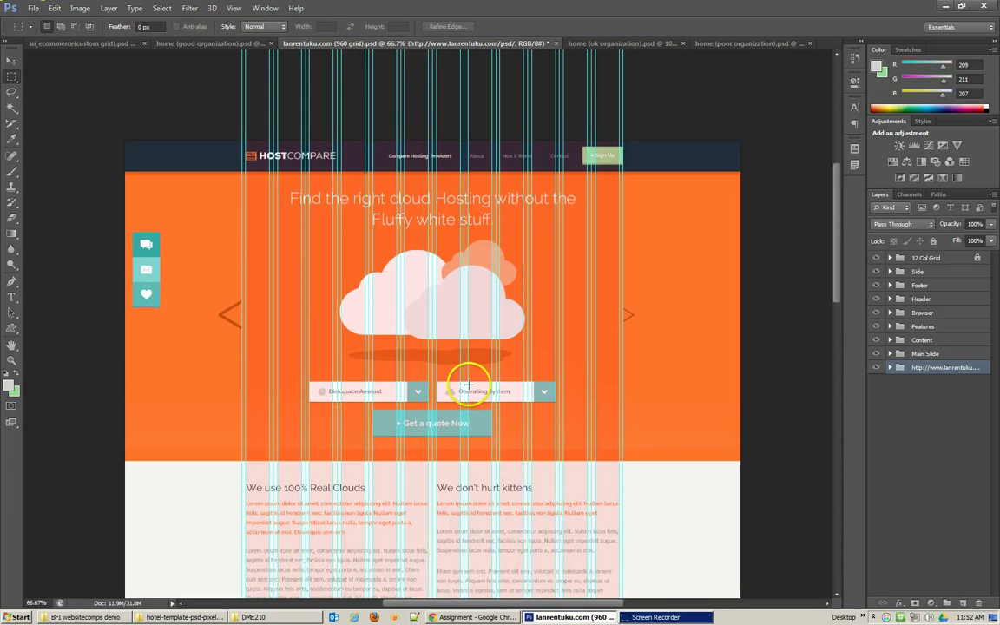
{"action": "left_click_drag", "start_coordinate": [467, 513], "coordinate": [443, 128]}
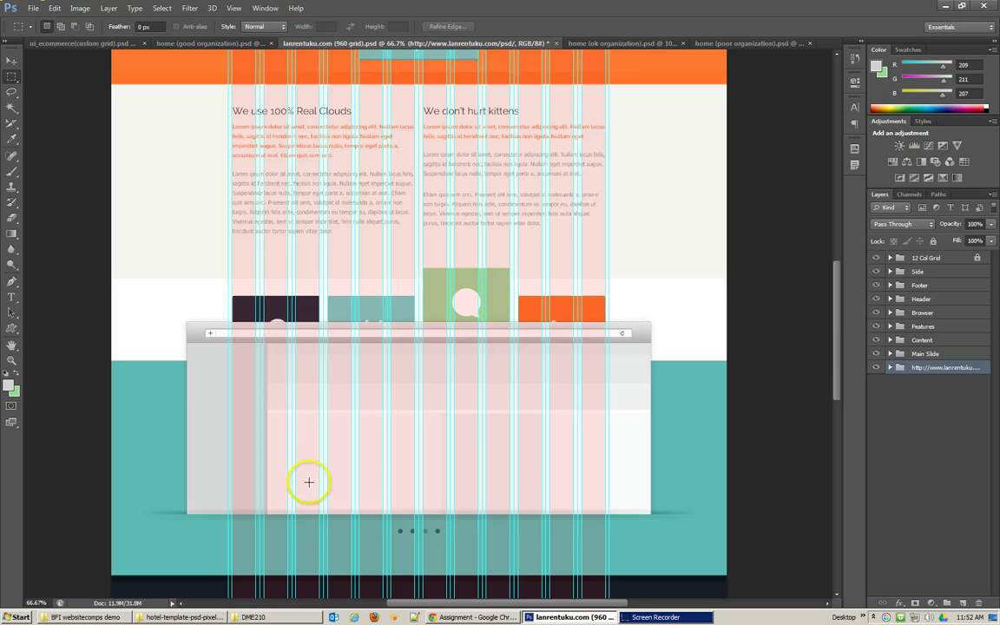
{"action": "left_click_drag", "start_coordinate": [458, 526], "coordinate": [464, 212]}
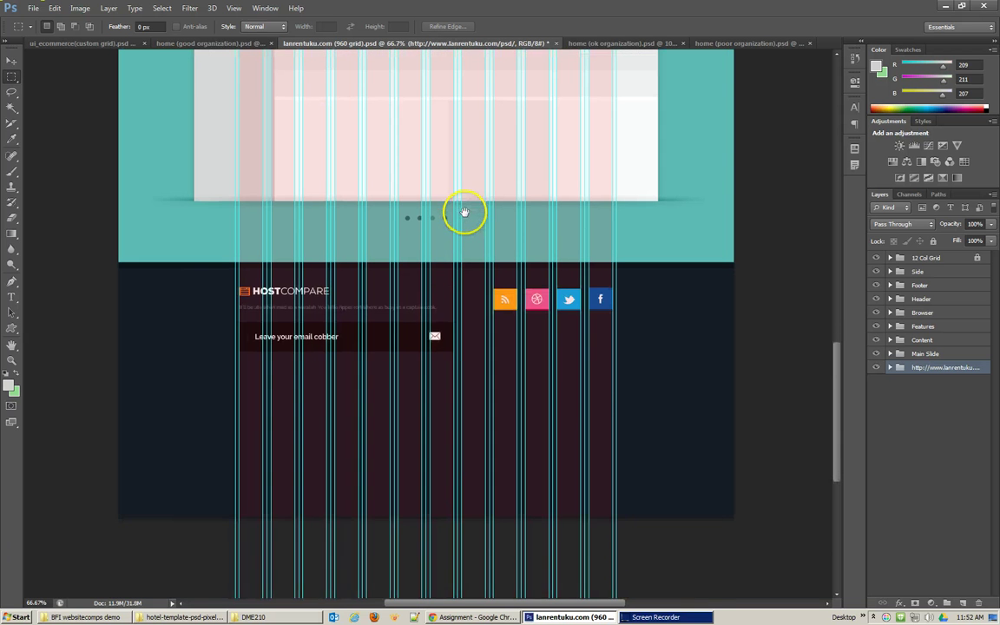
{"action": "scroll", "coordinate": [598, 354], "scroll_direction": "down", "scroll_amount": 1}
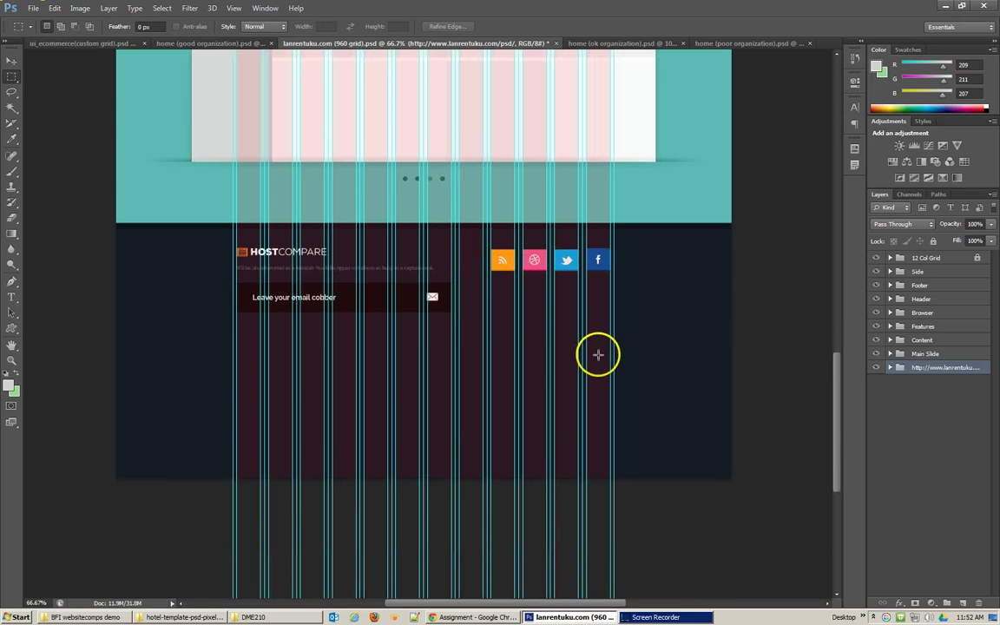
{"action": "key", "text": "ctrl+plus"}
{"action": "key", "text": "ctrl+plus"}
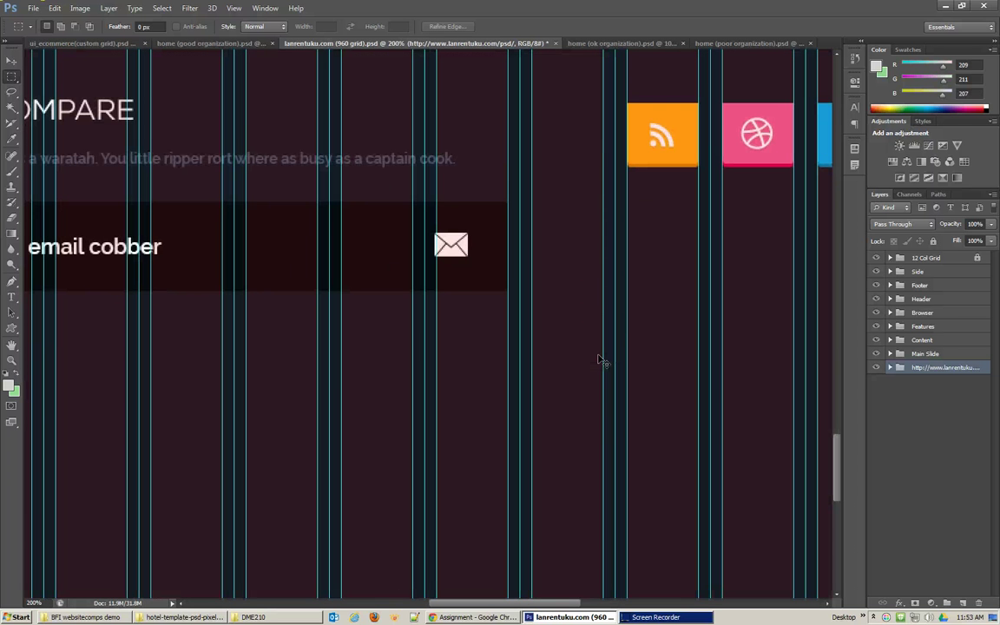
{"action": "key", "text": "ctrl+minus"}
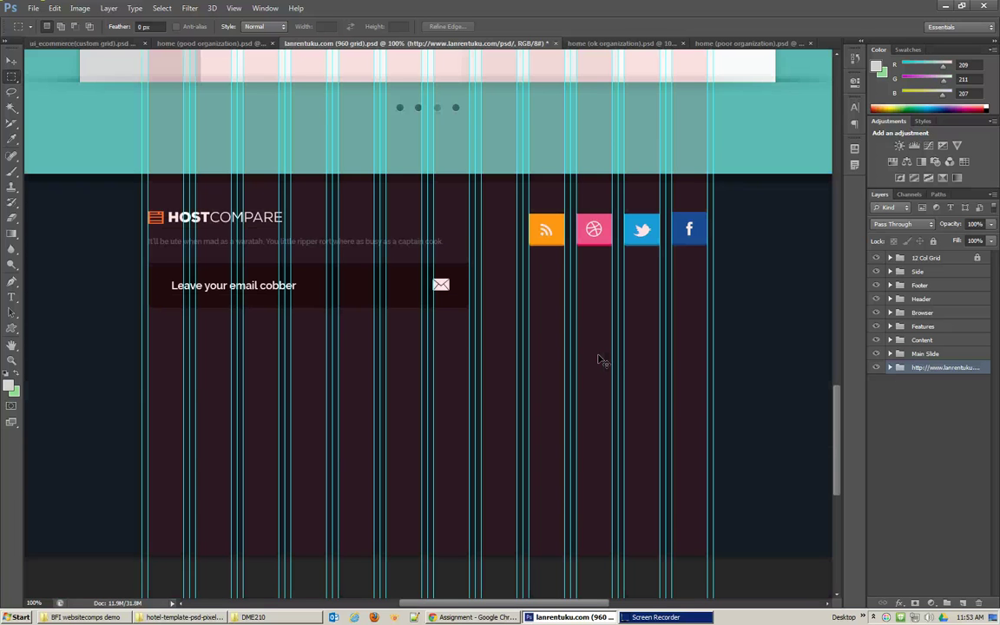
Hide the guides via View > Extras and zoom out to see more of the page.
{"action": "left_click", "coordinate": [233, 9]}
{"action": "left_click", "coordinate": [243, 158]}
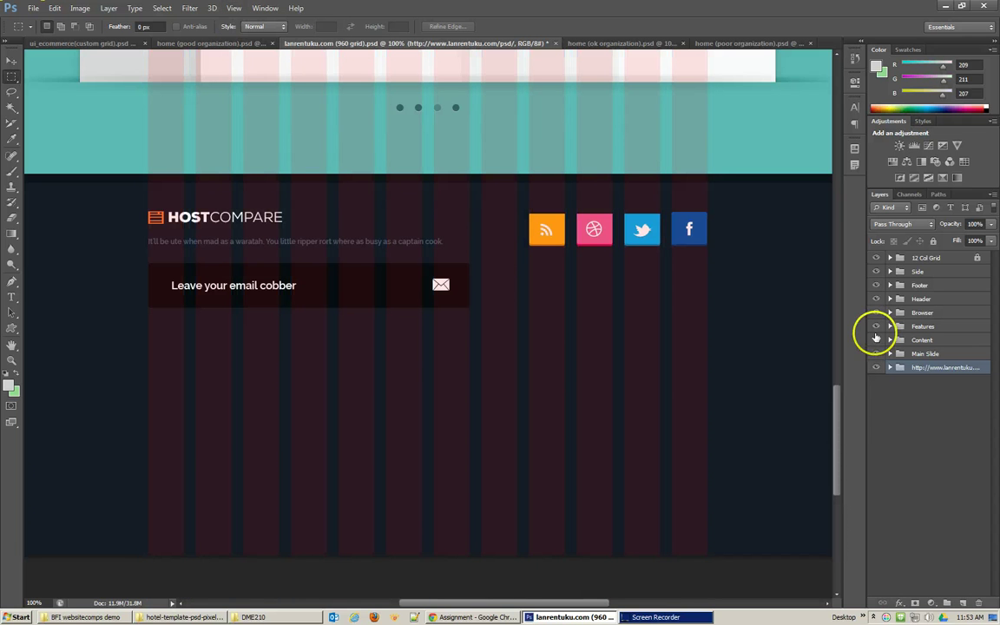
{"action": "key", "text": "ctrl+minus"}
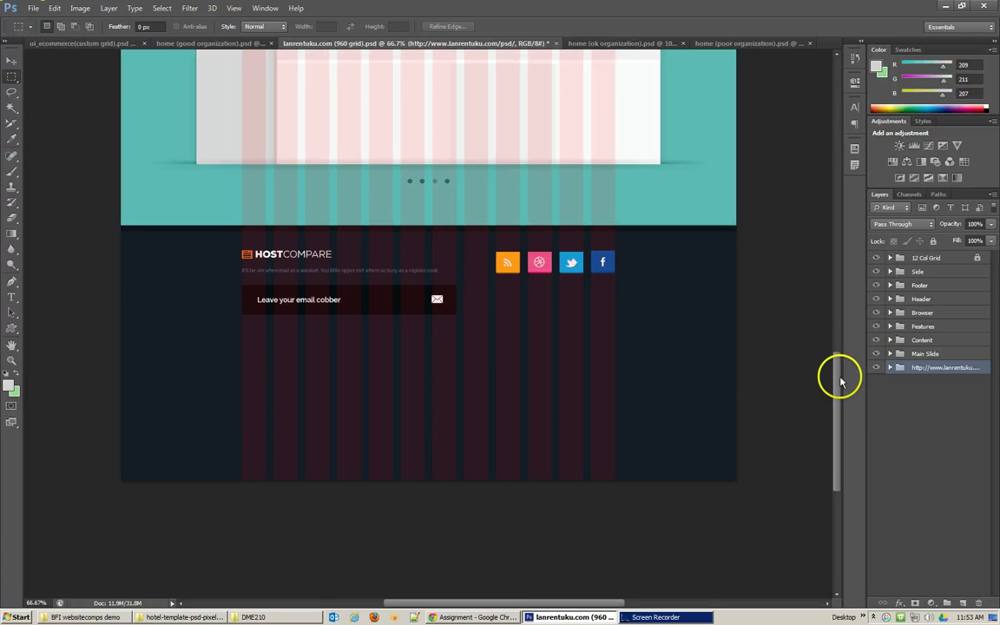
{"action": "left_click_drag", "start_coordinate": [837, 375], "coordinate": [838, 205]}
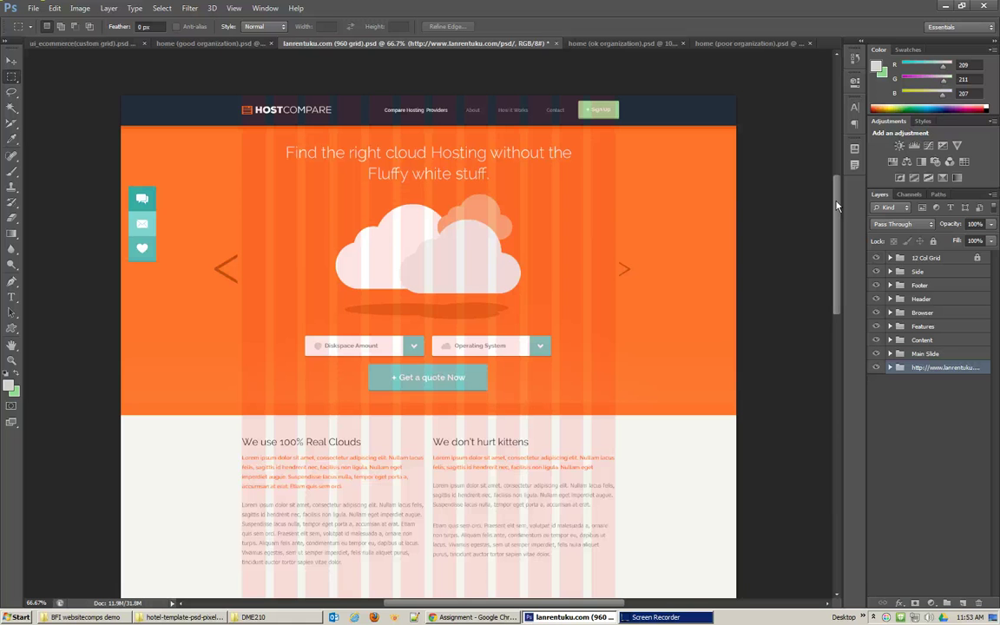
Switch to ui_ecommerce (custom grid).psd and hide its guides and grid via View > Extras.
{"action": "left_click", "coordinate": [91, 44]}
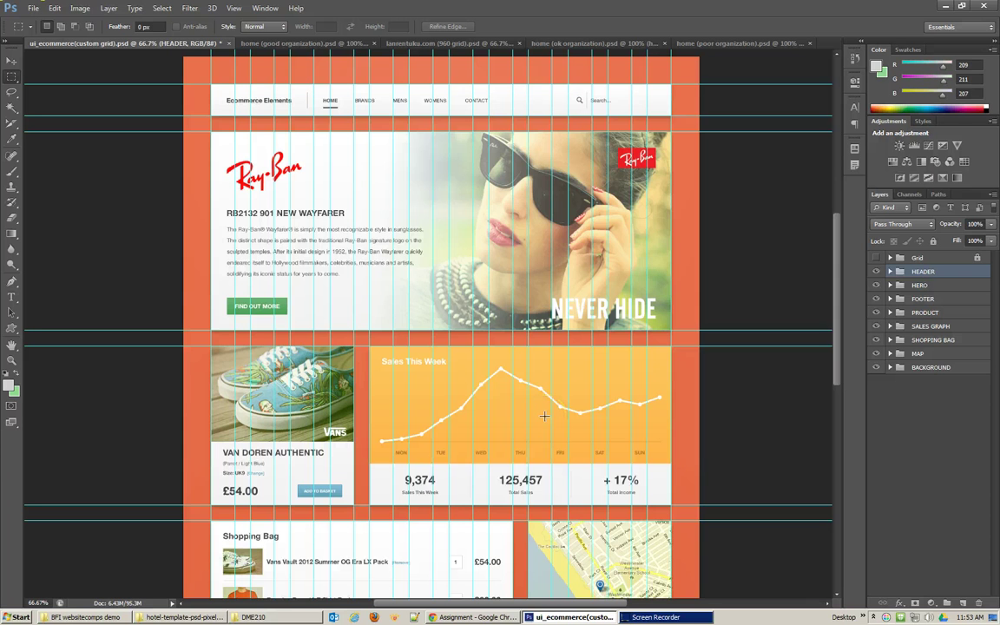
{"action": "left_click", "coordinate": [235, 8]}
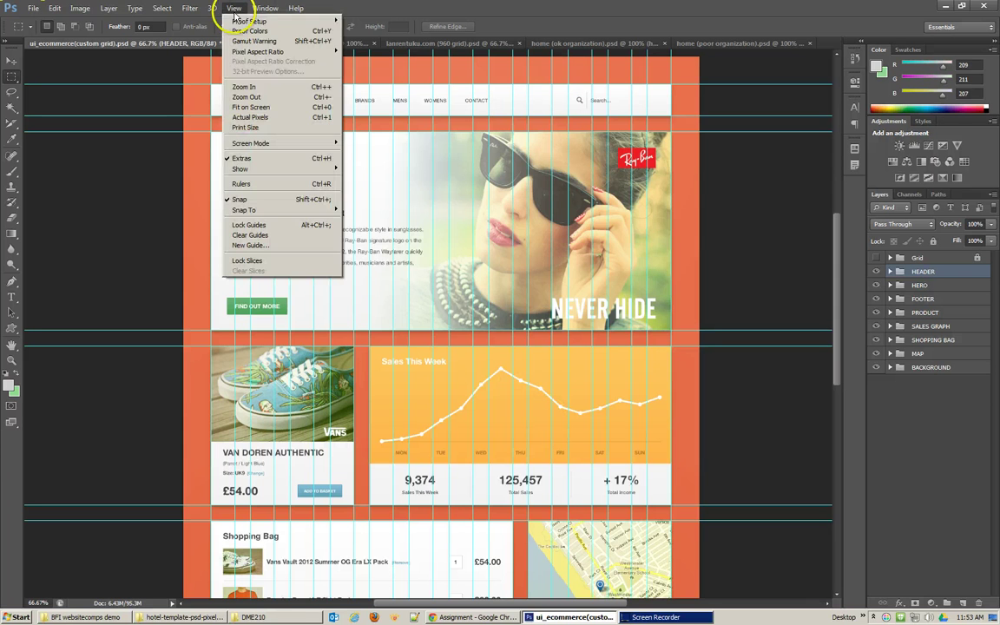
{"action": "left_click", "coordinate": [248, 160]}
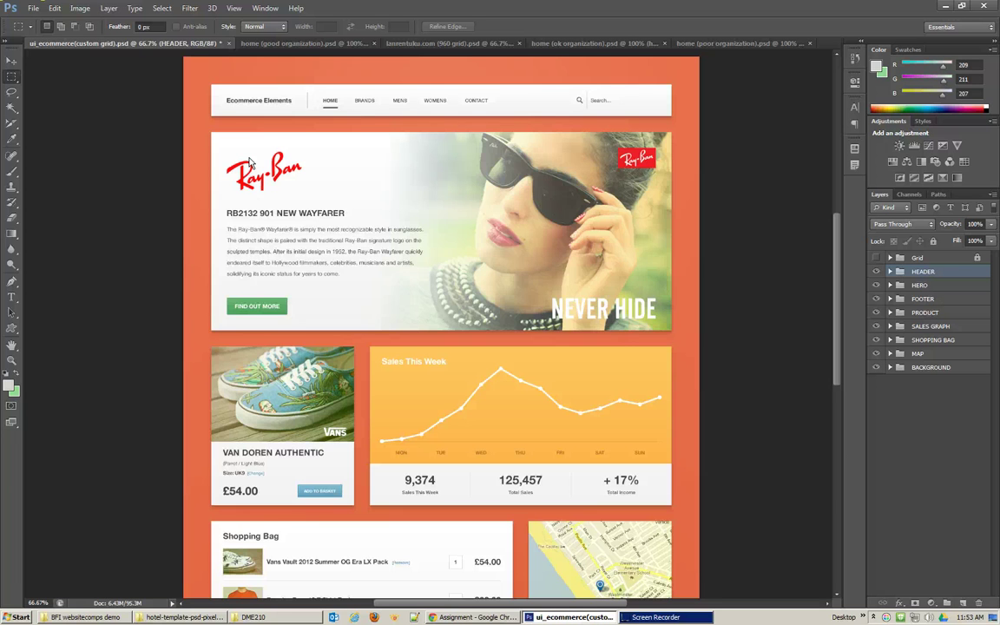
Open the Layer Comps panel and create comp 'home1' with Position unchecked.
{"action": "left_click", "coordinate": [265, 9]}
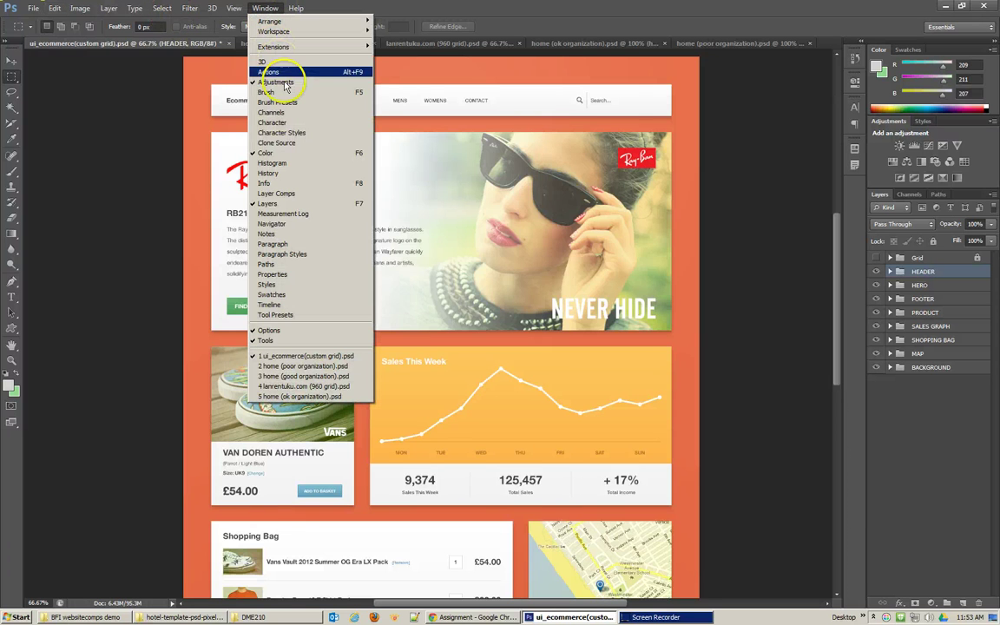
{"action": "left_click", "coordinate": [281, 195]}
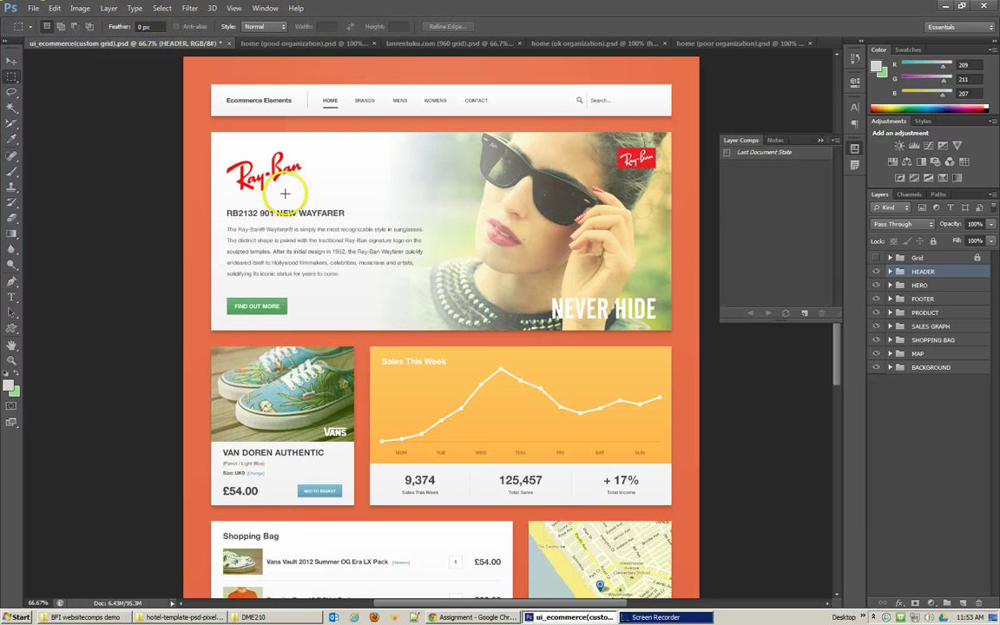
{"action": "left_click_drag", "start_coordinate": [836, 320], "coordinate": [830, 363]}
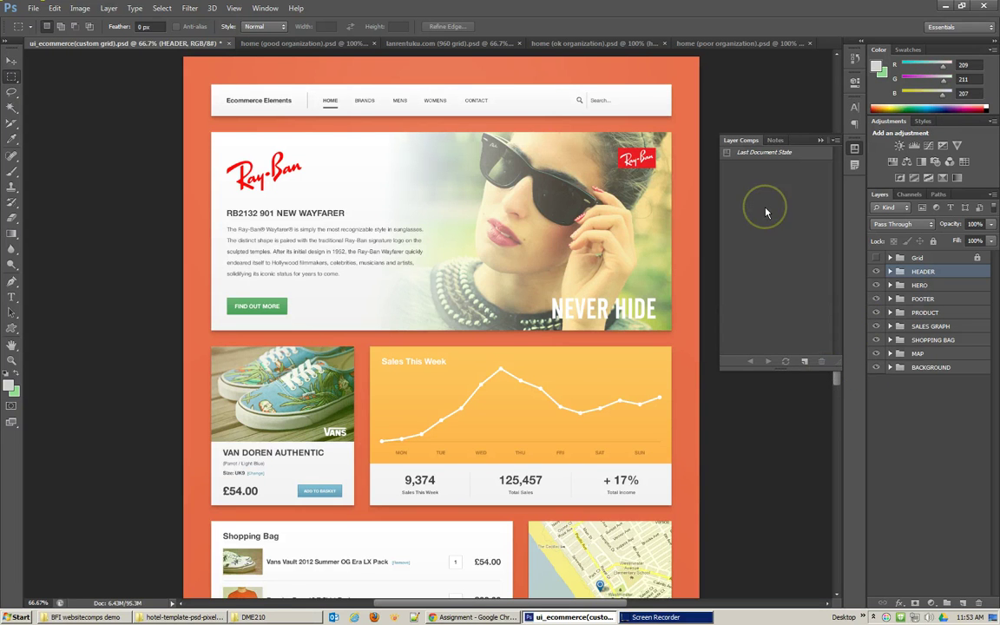
{"action": "left_click", "coordinate": [804, 361]}
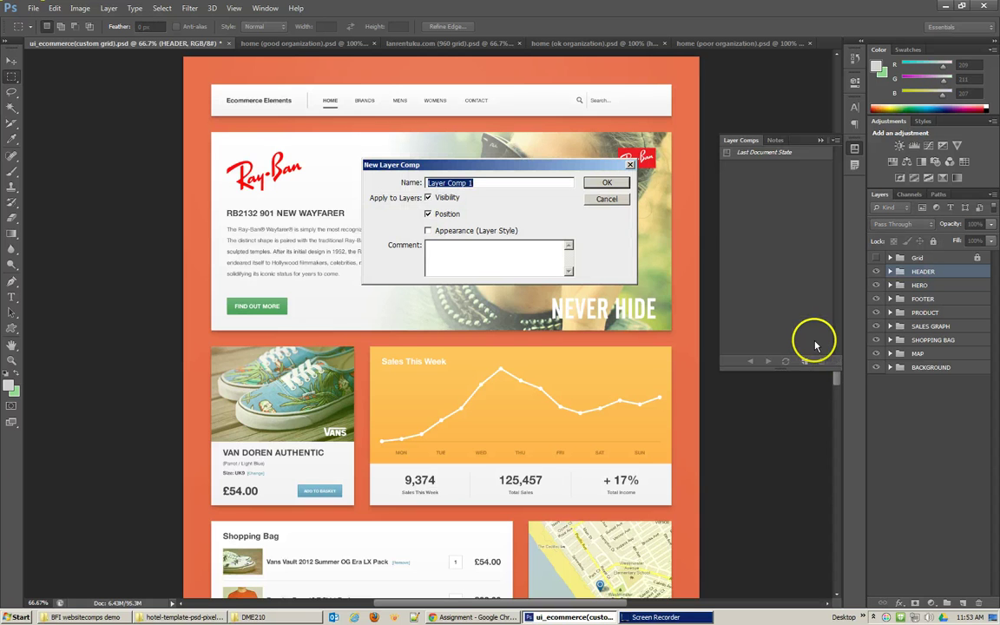
{"action": "left_click", "coordinate": [427, 213]}
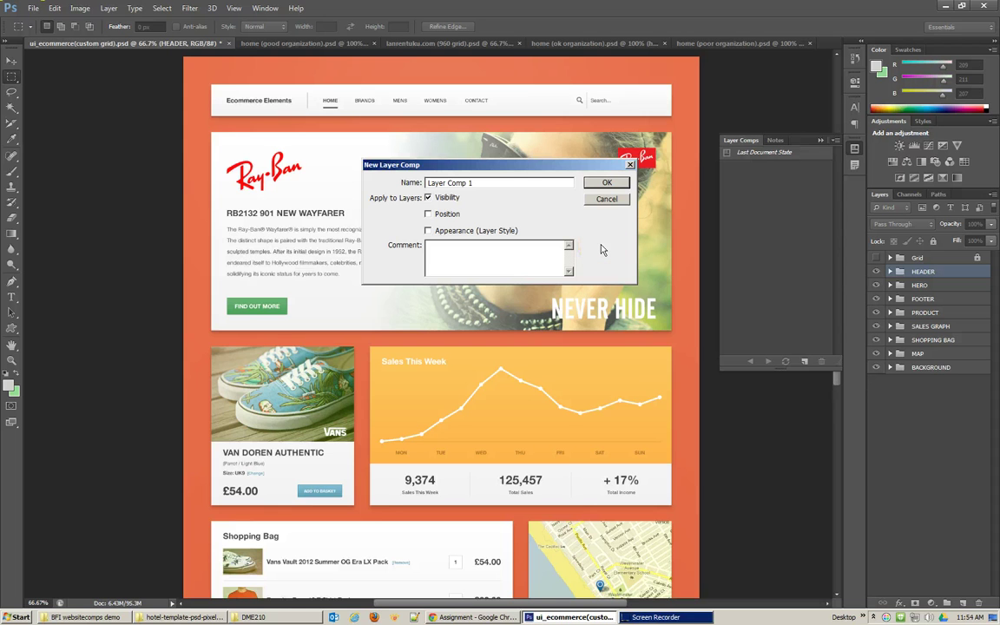
{"action": "left_click_drag", "start_coordinate": [512, 182], "coordinate": [356, 187]}
{"action": "type", "text": "home1"}
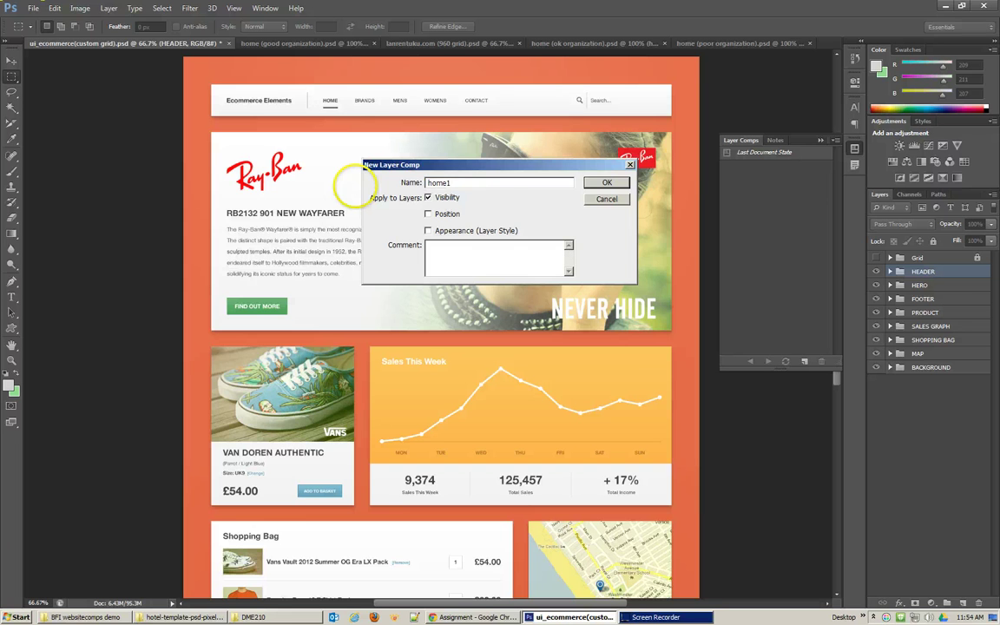
{"action": "key", "text": "Return"}
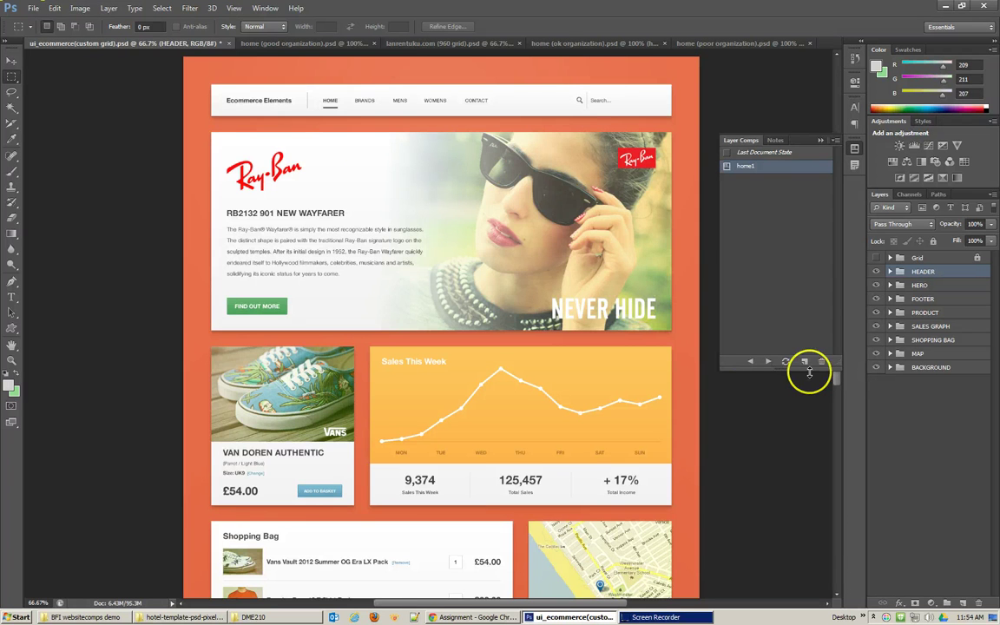
Hide the SHOPPING BAG and MAP sections of the mockup.
{"action": "left_click", "coordinate": [876, 340]}
{"action": "left_click", "coordinate": [876, 354]}
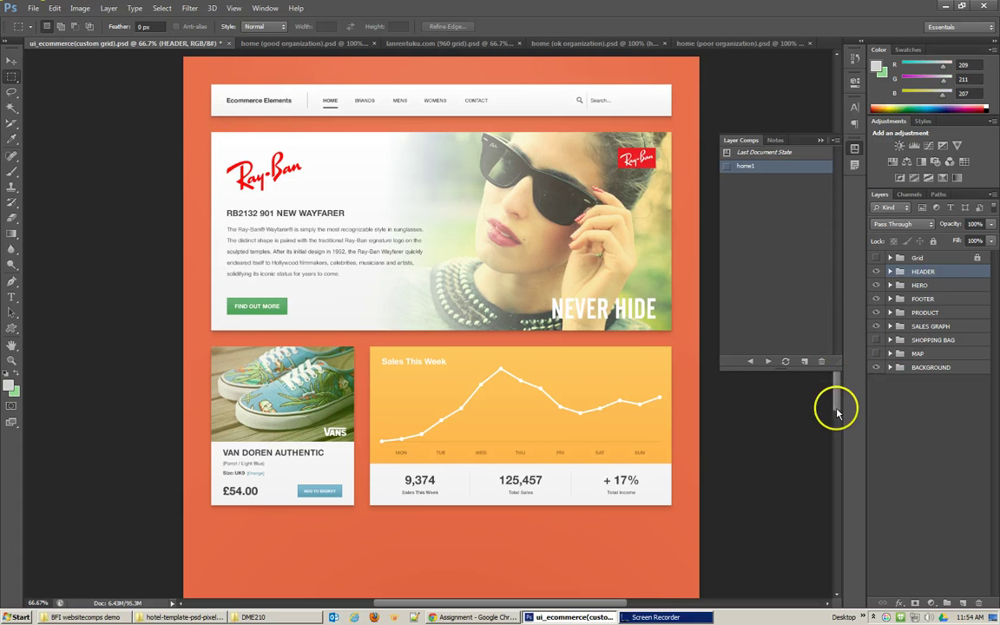
{"action": "left_click_drag", "start_coordinate": [837, 408], "coordinate": [840, 448]}
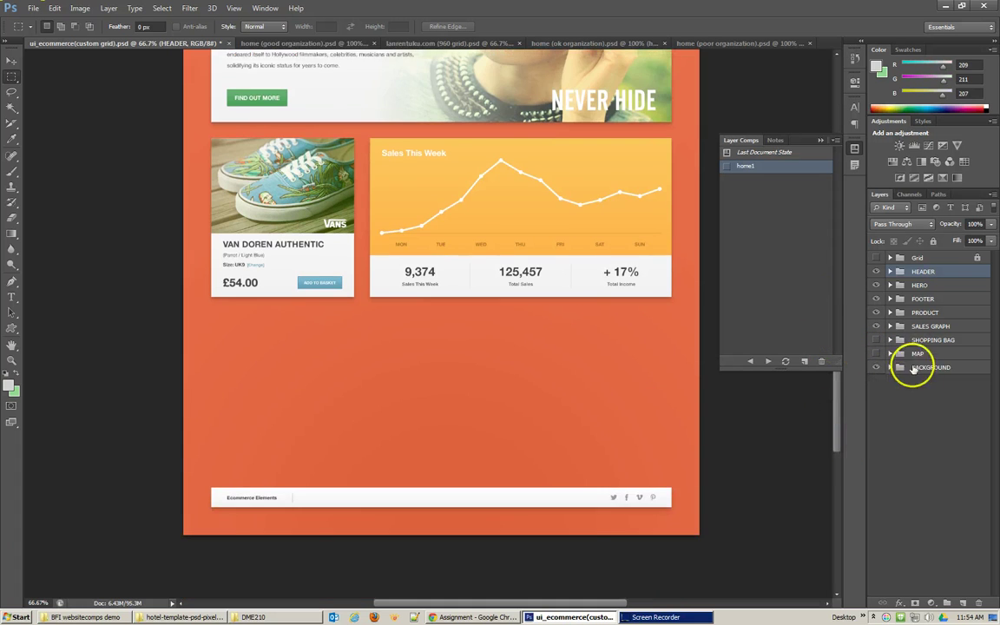
Move FOOTER above BACKGROUND, shift the footer up under the product cards, and start a new comp.
{"action": "left_click", "coordinate": [923, 299]}
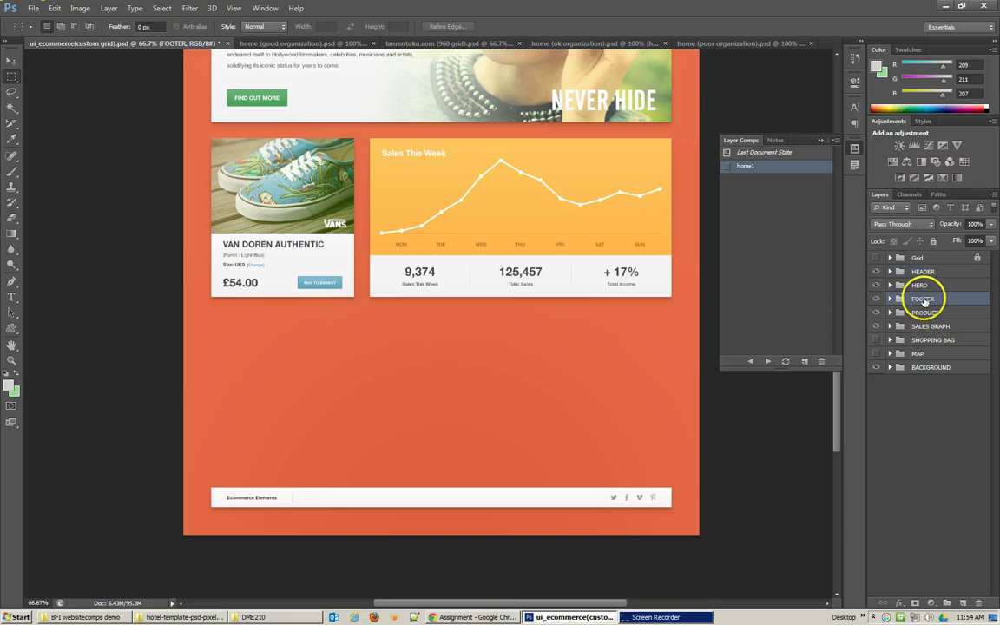
{"action": "left_click_drag", "start_coordinate": [923, 300], "coordinate": [922, 353]}
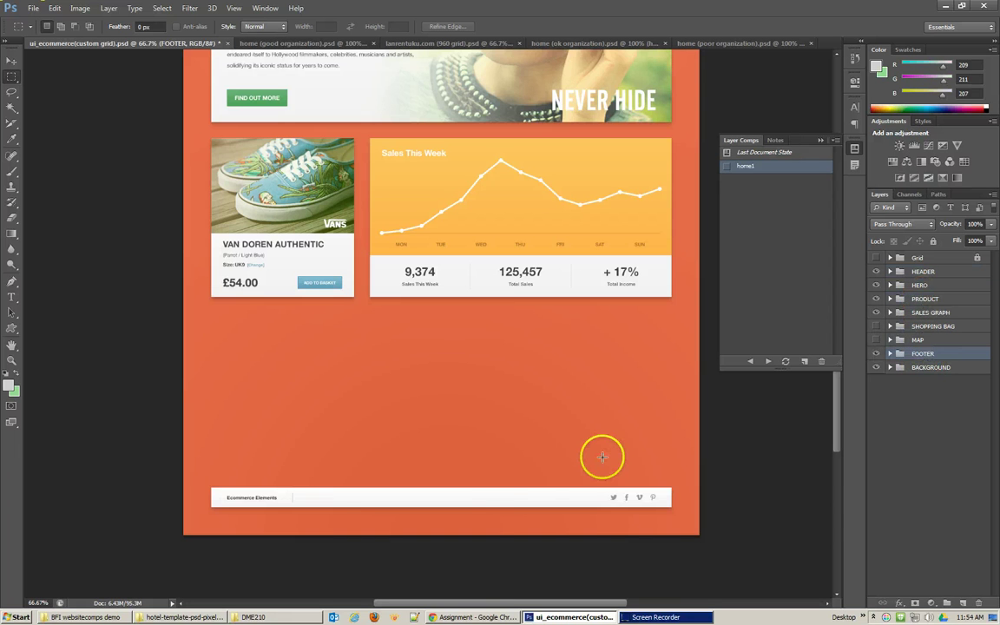
{"action": "left_click_drag", "start_coordinate": [481, 498], "coordinate": [487, 326]}
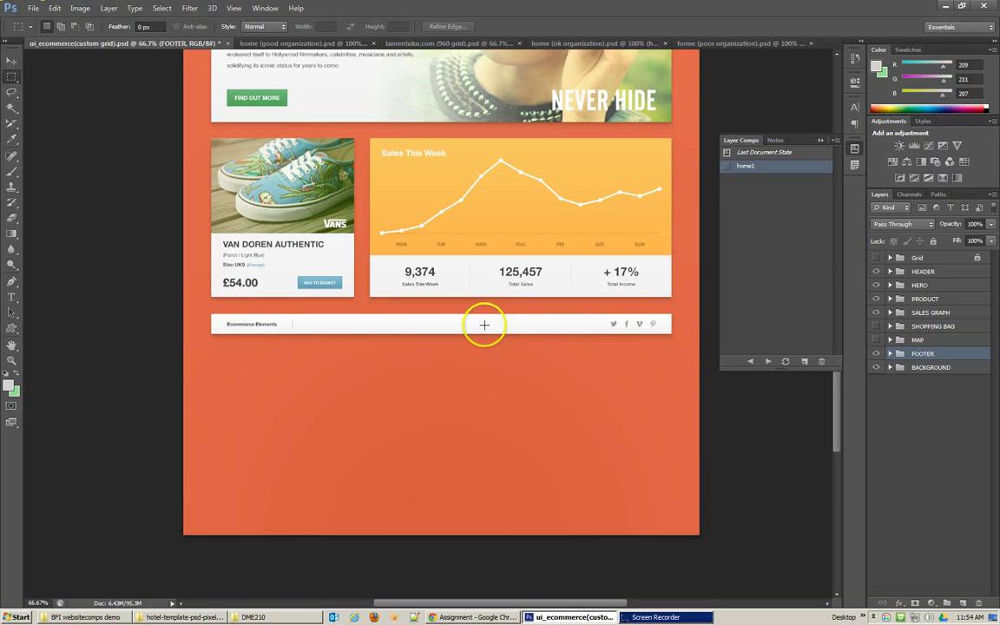
{"action": "left_click", "coordinate": [805, 362]}
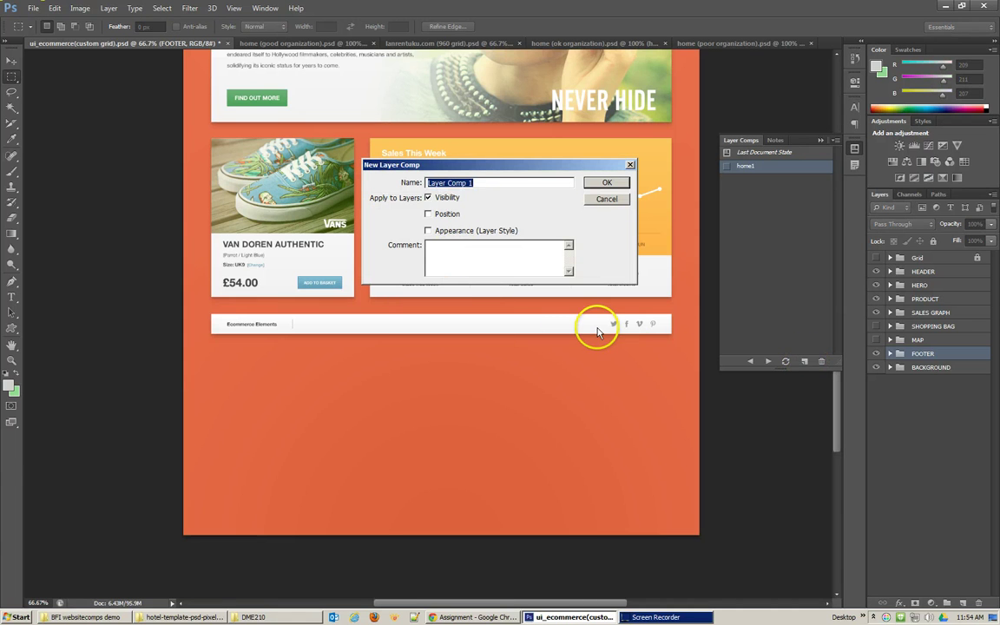
Save Layer Comp 1 with layer positions, then toggle between it and home1, ending on home1.
{"action": "left_click", "coordinate": [429, 215]}
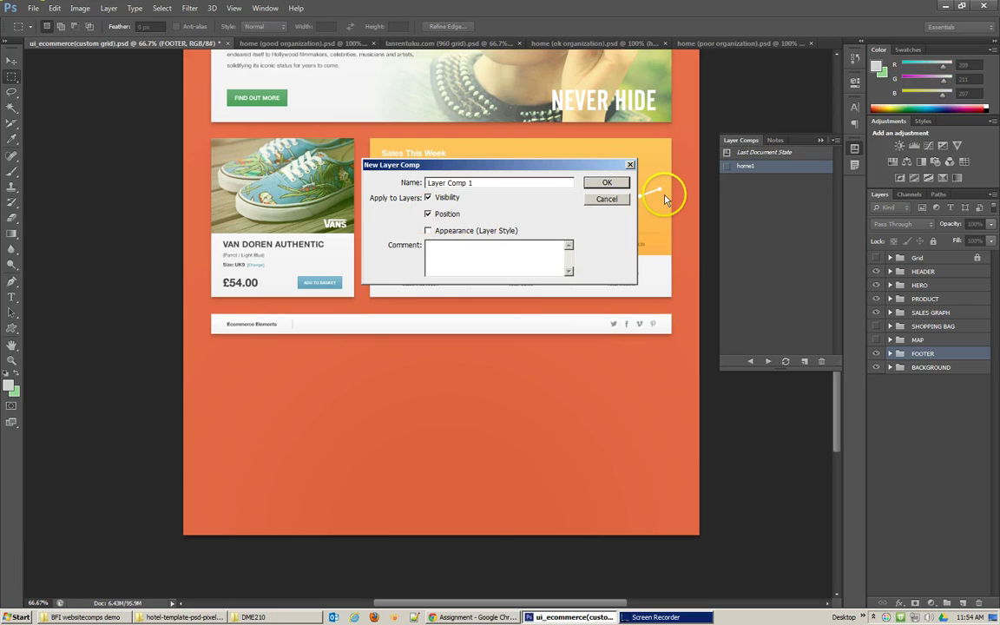
{"action": "left_click", "coordinate": [606, 183]}
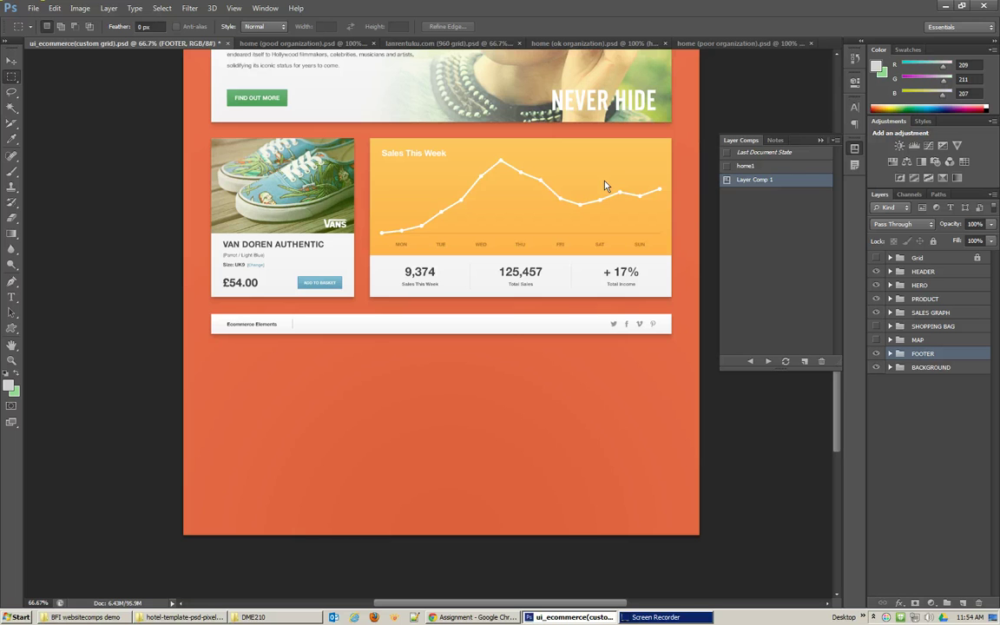
{"action": "left_click", "coordinate": [726, 166]}
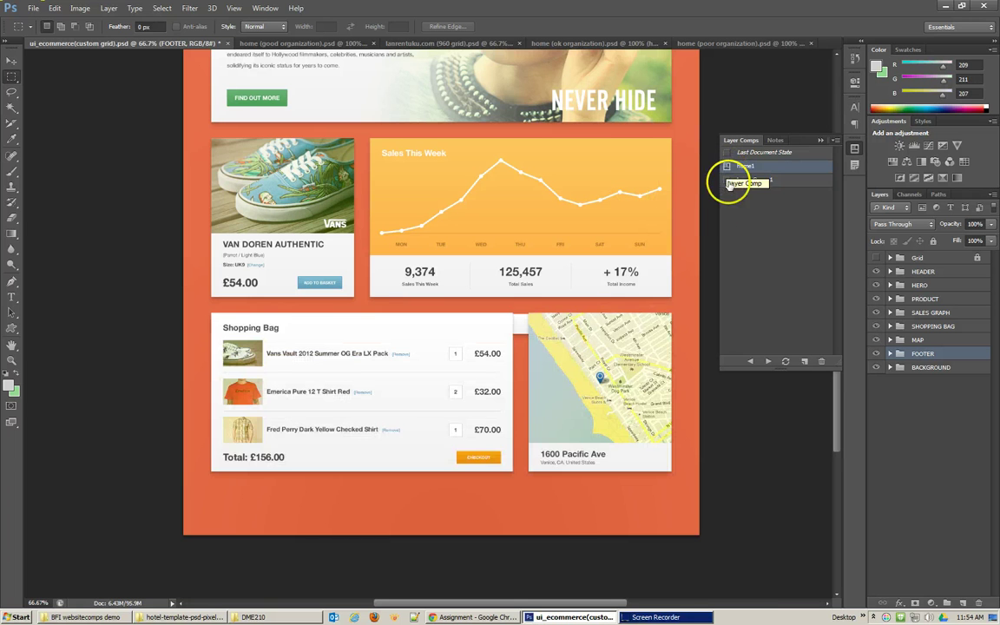
{"action": "left_click", "coordinate": [726, 179]}
{"action": "left_click", "coordinate": [726, 166]}
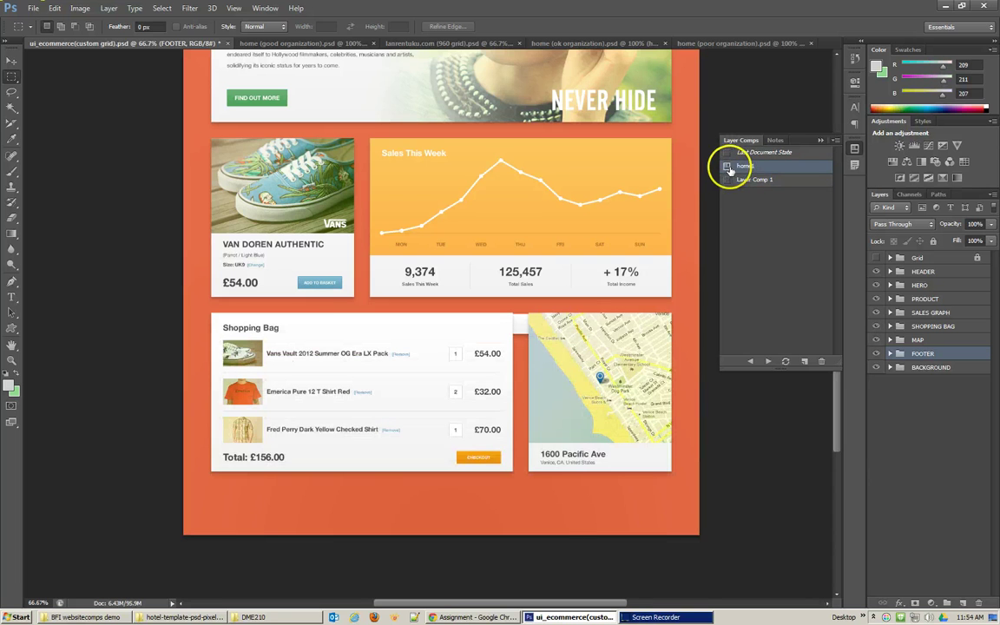
{"action": "left_click", "coordinate": [727, 180]}
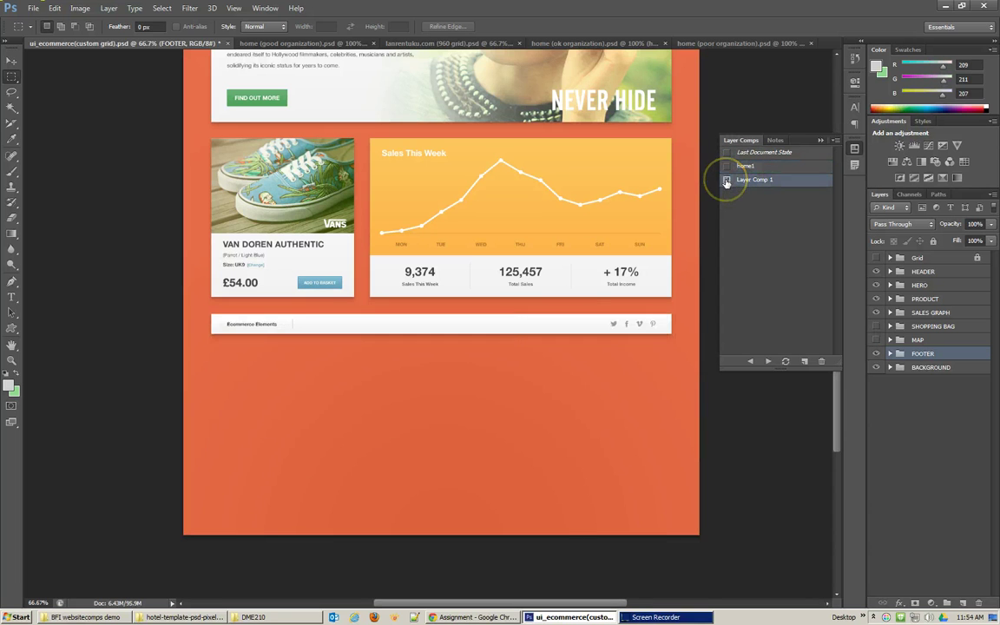
{"action": "left_click", "coordinate": [727, 166]}
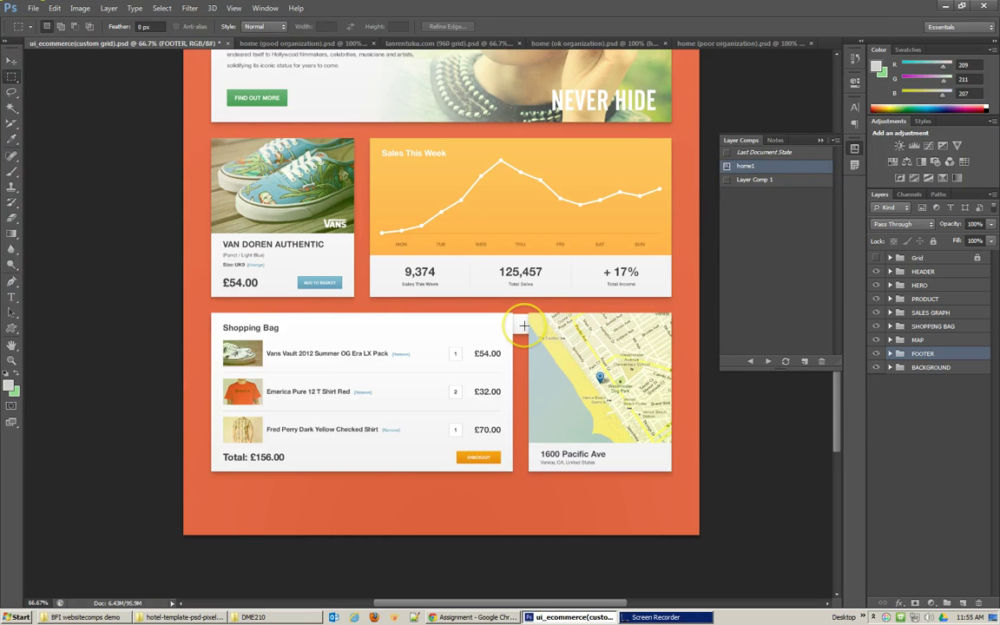
Move the footer just beneath the Shopping Bag and Map sections, fine-tune it, then select home1.
{"action": "left_click_drag", "start_coordinate": [525, 334], "coordinate": [531, 510]}
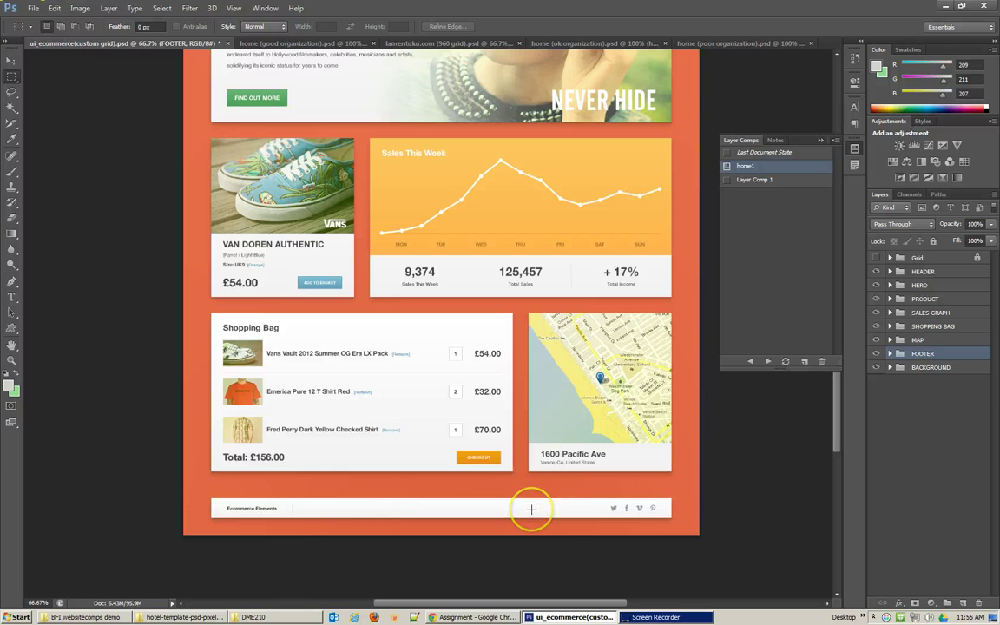
{"action": "key", "text": "super"}
{"action": "key", "text": "Escape"}
{"action": "left_click_drag", "start_coordinate": [531, 512], "coordinate": [531, 508]}
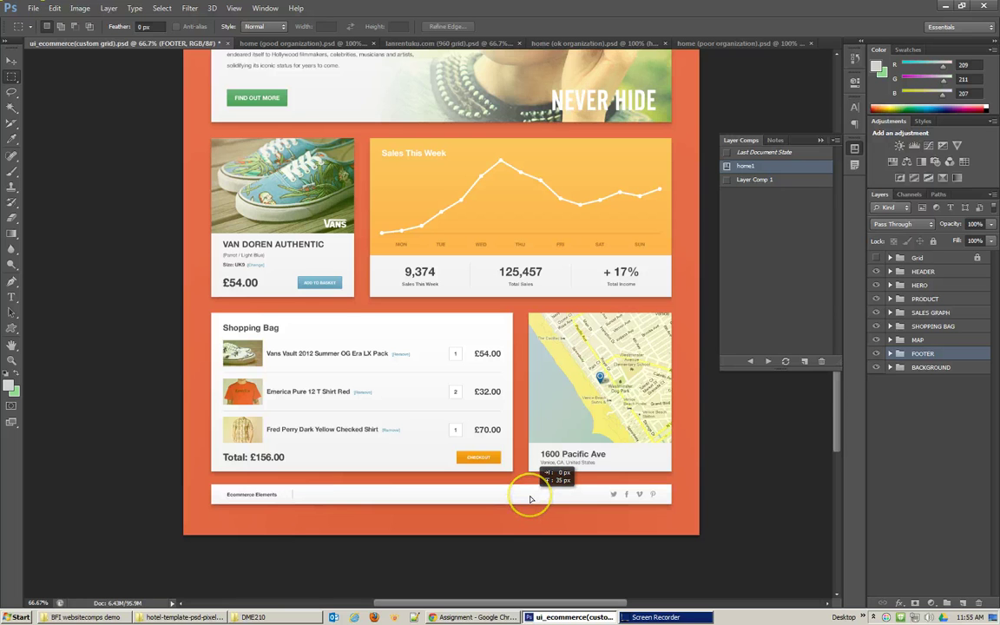
{"action": "left_click_drag", "start_coordinate": [531, 499], "coordinate": [531, 497]}
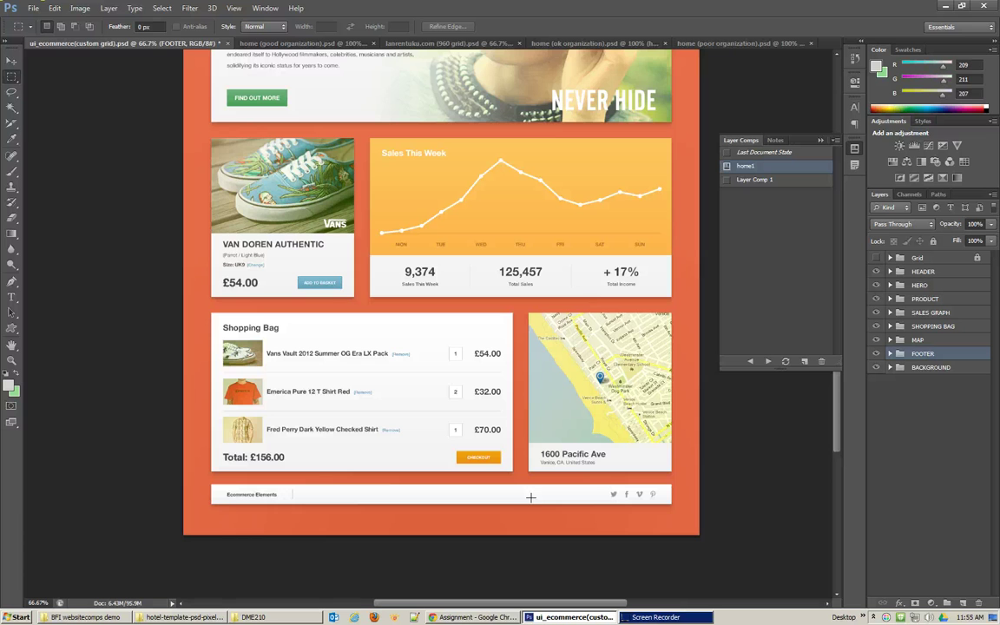
{"action": "key", "text": "Down"}
{"action": "key", "text": "Down"}
{"action": "key", "text": "Down"}
{"action": "key", "text": "Down"}
{"action": "key", "text": "Down"}
{"action": "key", "text": "Down"}
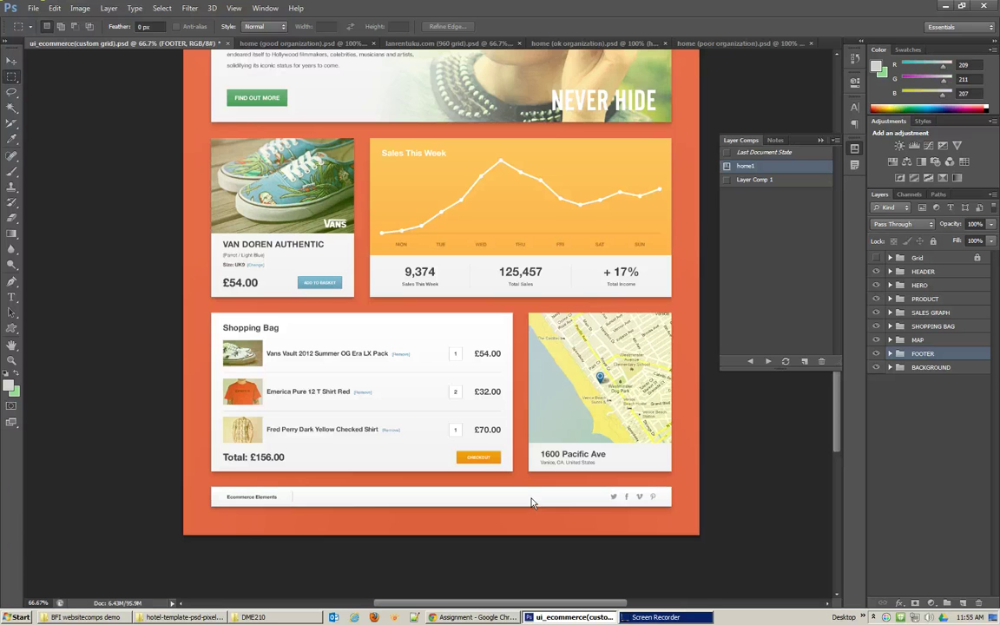
{"action": "left_click", "coordinate": [707, 223]}
{"action": "left_click", "coordinate": [746, 171]}
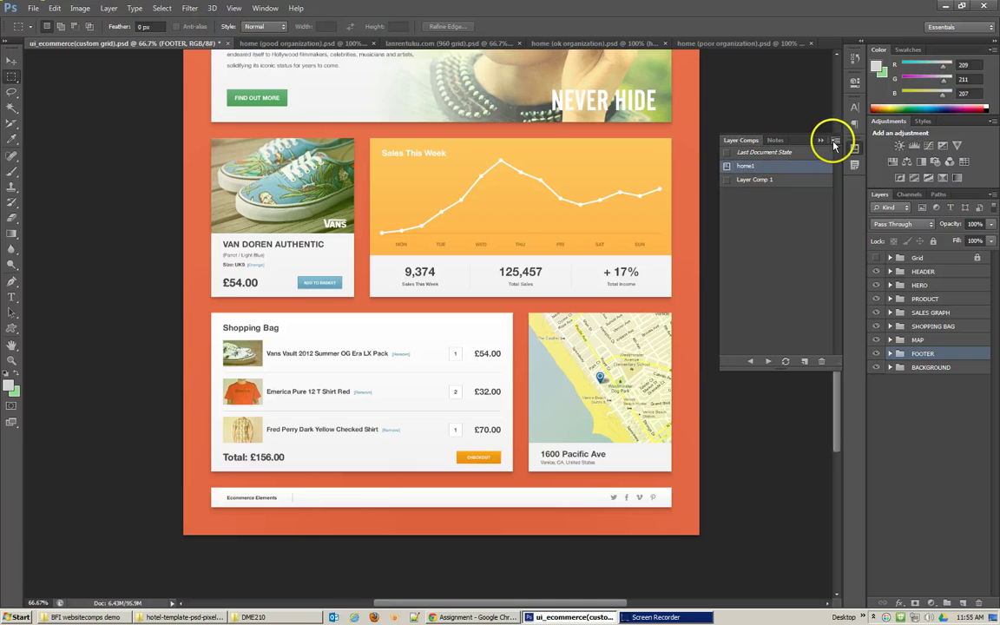
Enable Position in home1's Layer Comp Options and update home1 to the current layout.
{"action": "left_click", "coordinate": [835, 141]}
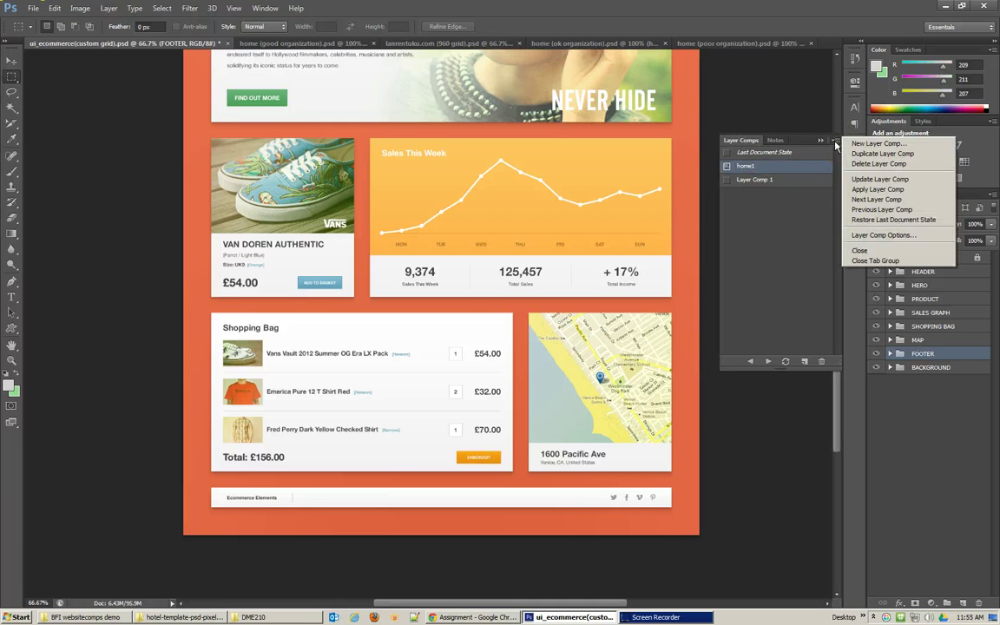
{"action": "left_click", "coordinate": [877, 235]}
{"action": "left_click", "coordinate": [427, 214]}
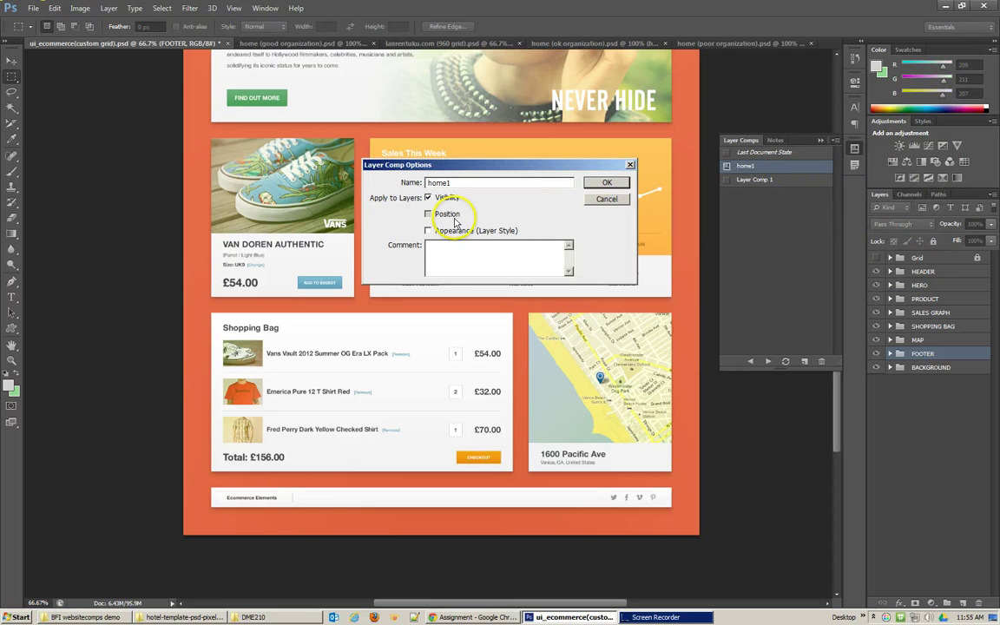
{"action": "left_click", "coordinate": [607, 183]}
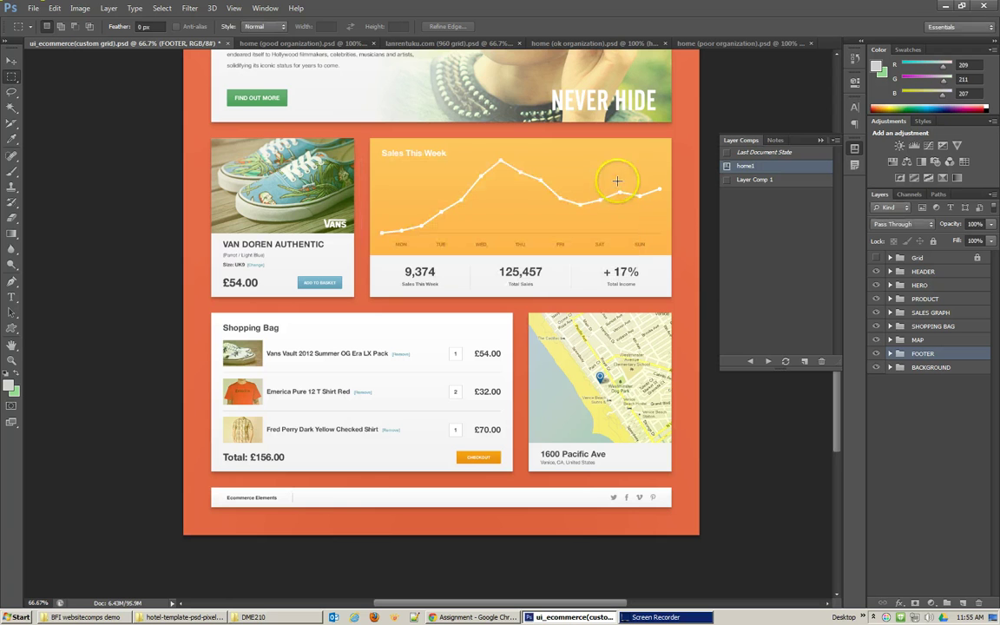
{"action": "left_click", "coordinate": [785, 361]}
Switch back and forth between Layer Comp 1 and home1 to compare the layouts.
{"action": "left_click", "coordinate": [728, 180]}
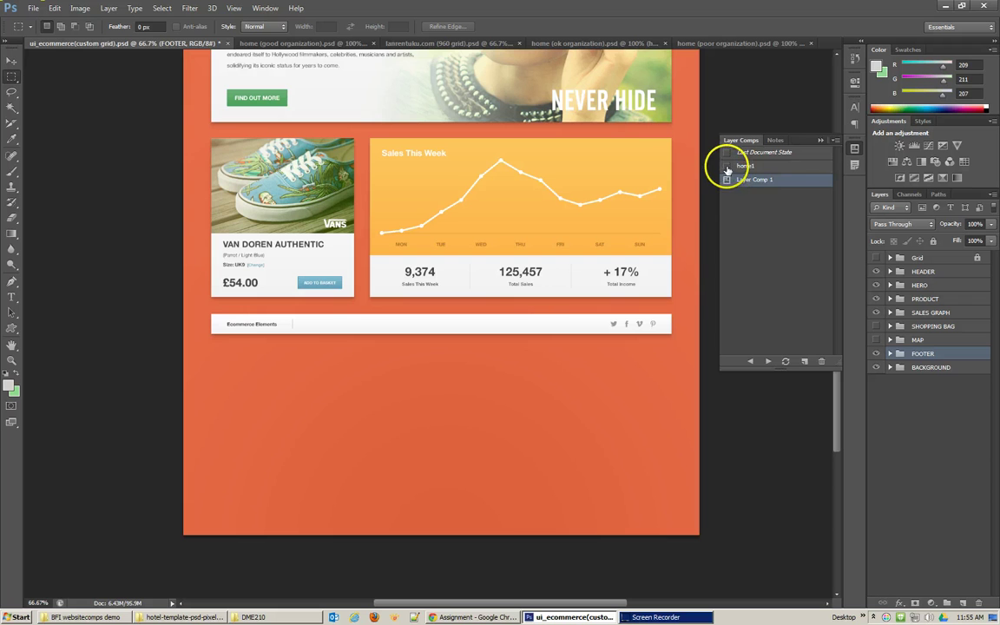
{"action": "left_click", "coordinate": [726, 166]}
{"action": "left_click", "coordinate": [726, 164]}
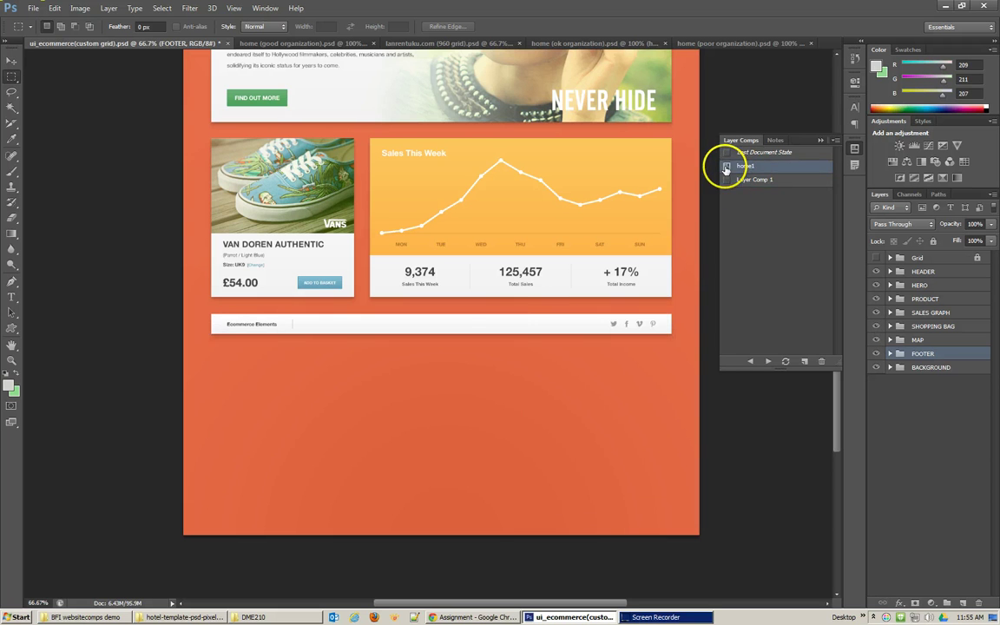
{"action": "left_click", "coordinate": [728, 179]}
{"action": "left_click", "coordinate": [726, 164]}
{"action": "left_click", "coordinate": [727, 180]}
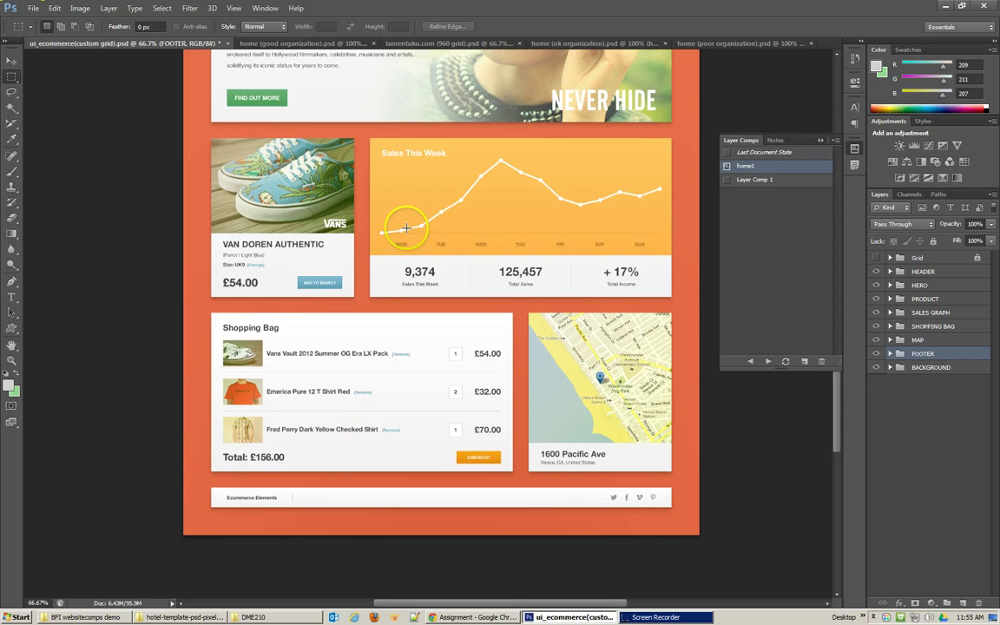
{"action": "double_click", "coordinate": [754, 166]}
{"action": "left_click", "coordinate": [747, 180]}
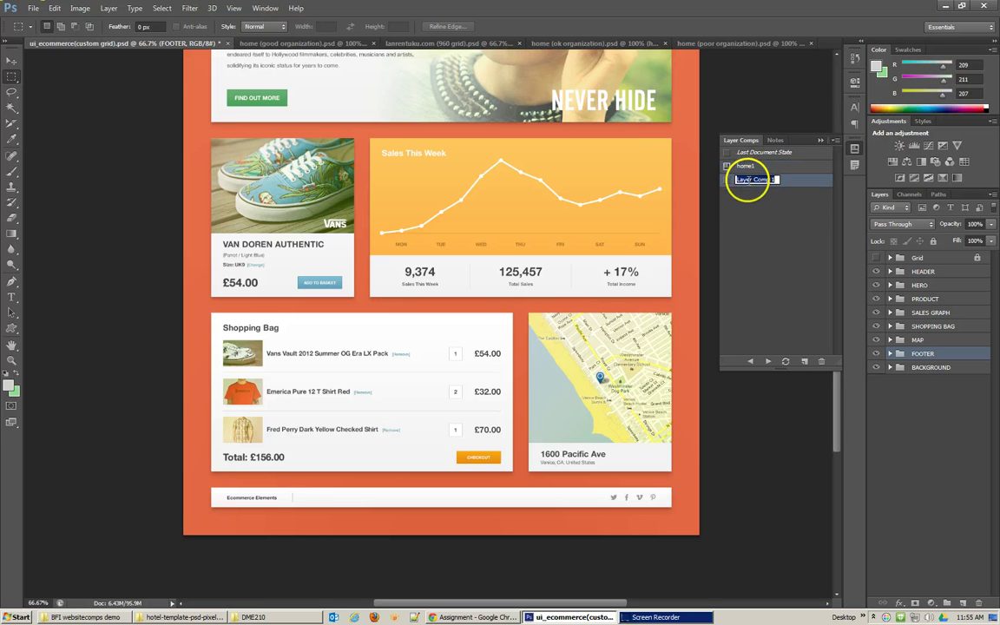
{"action": "left_click", "coordinate": [727, 179]}
{"action": "left_click", "coordinate": [726, 167]}
{"action": "left_click", "coordinate": [727, 179]}
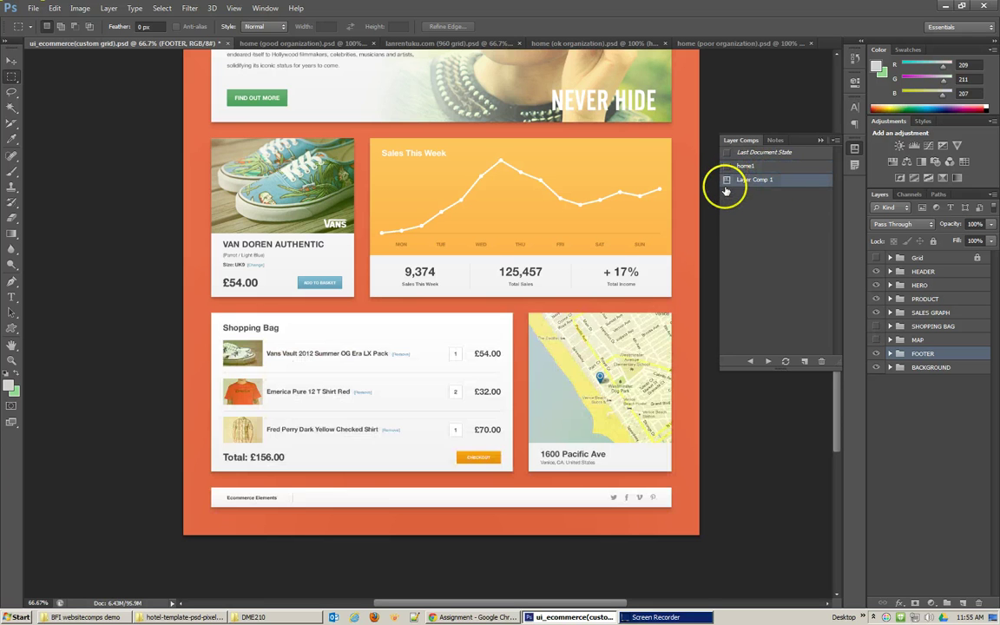
{"action": "left_click", "coordinate": [726, 167]}
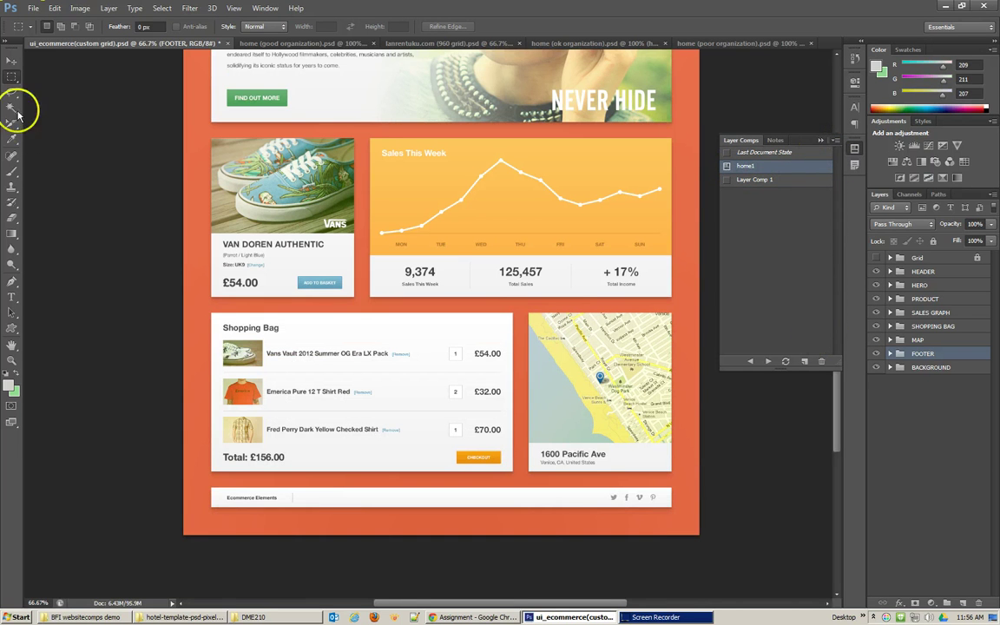
Export both layer comps to PNG files in a new 'ui-rayban' folder with Layer Comps to Files.
{"action": "left_click", "coordinate": [33, 8]}
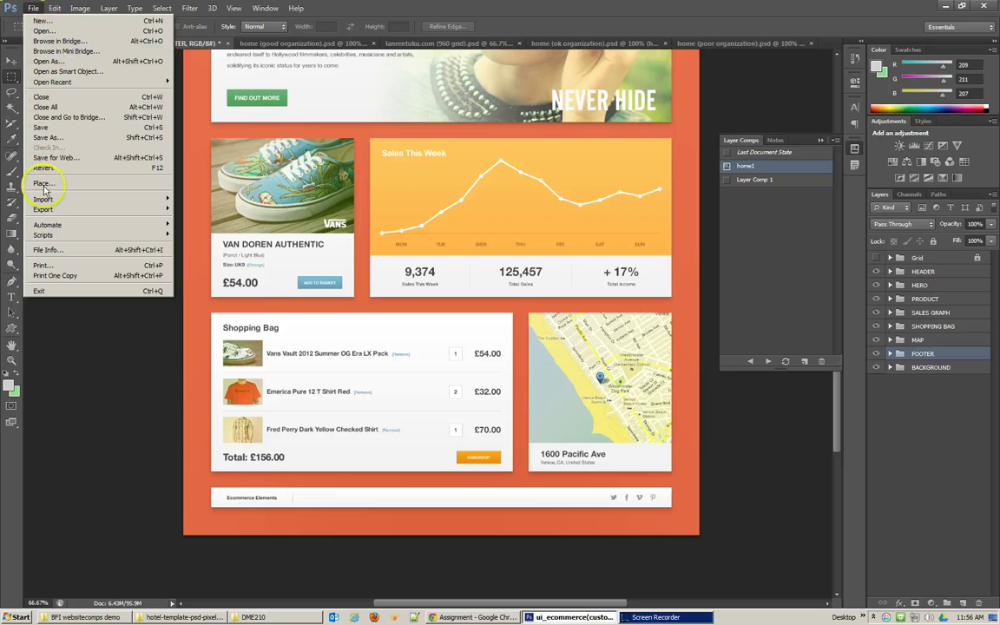
{"action": "mouse_move", "coordinate": [61, 233]}
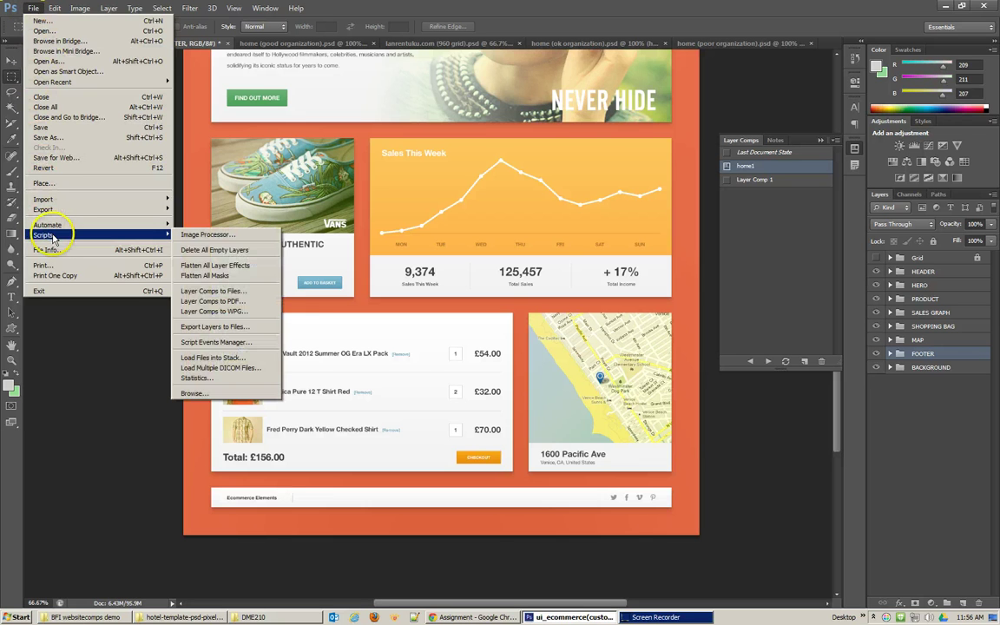
{"action": "left_click", "coordinate": [242, 292]}
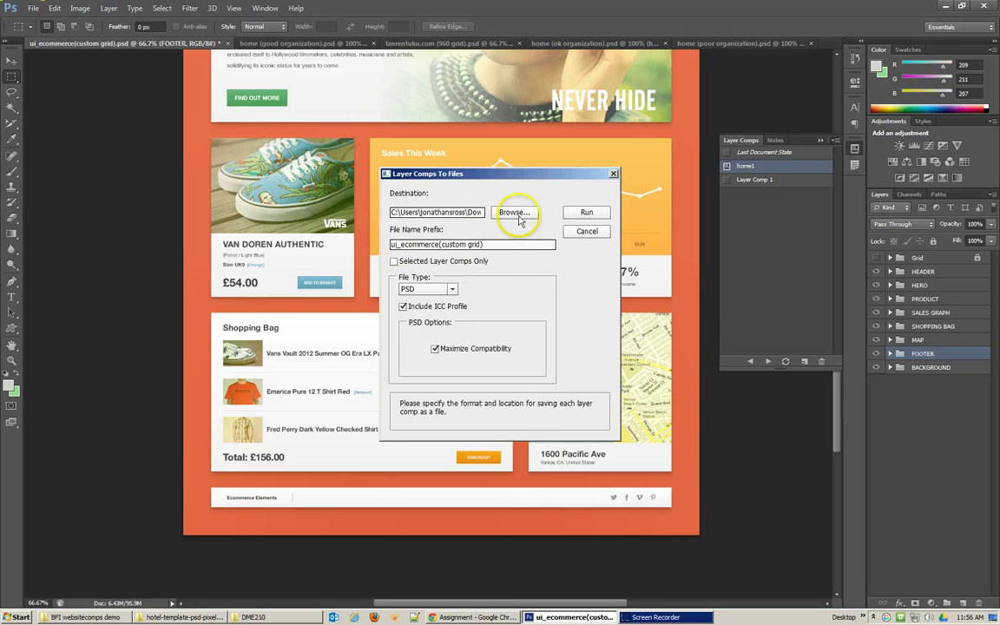
{"action": "left_click", "coordinate": [513, 212]}
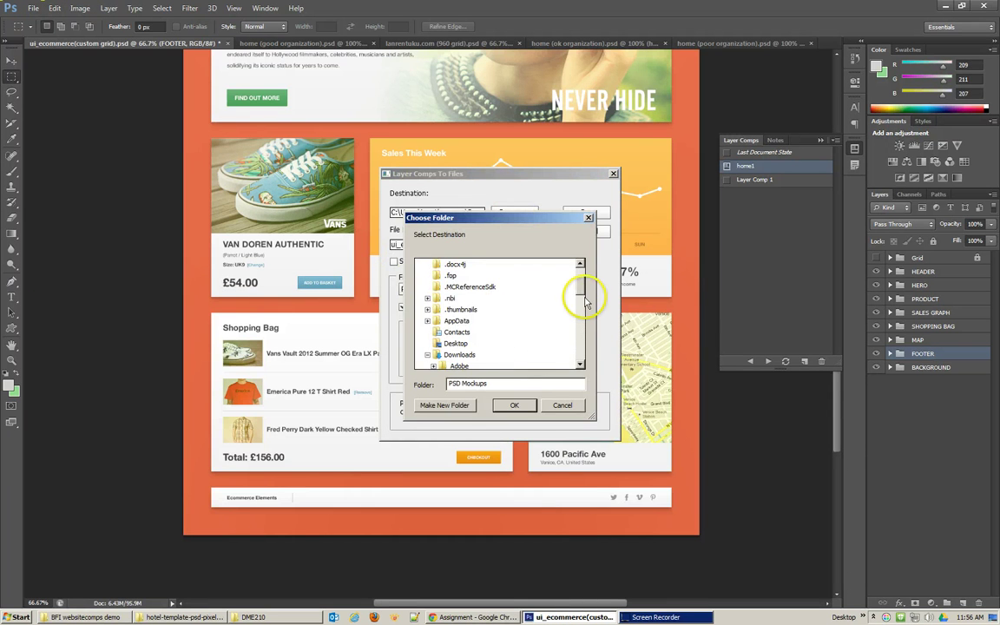
{"action": "left_click_drag", "start_coordinate": [583, 286], "coordinate": [580, 314]}
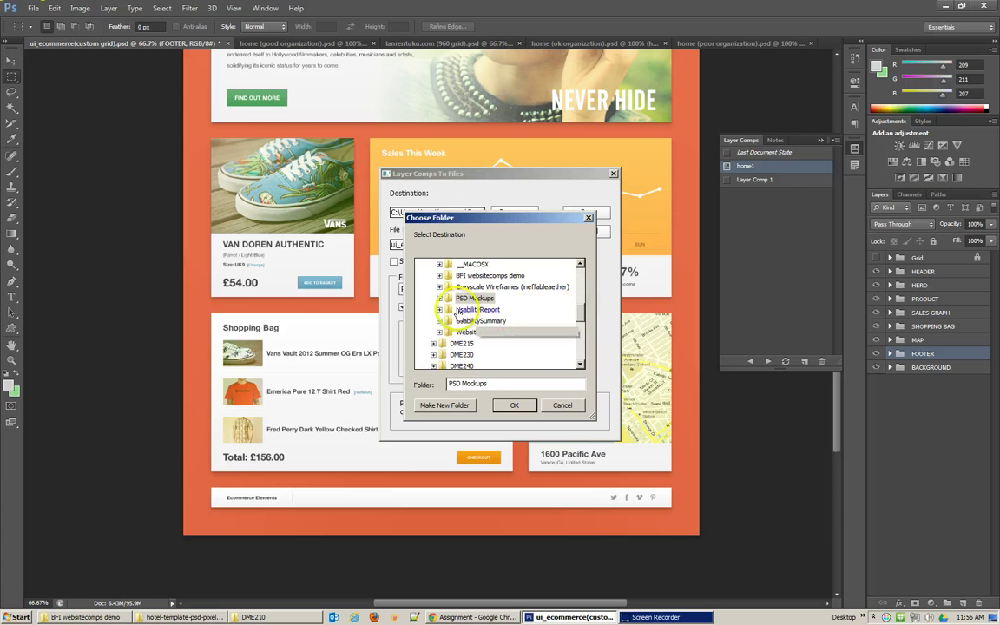
{"action": "scroll", "coordinate": [486, 300], "scroll_direction": "up", "scroll_amount": 2}
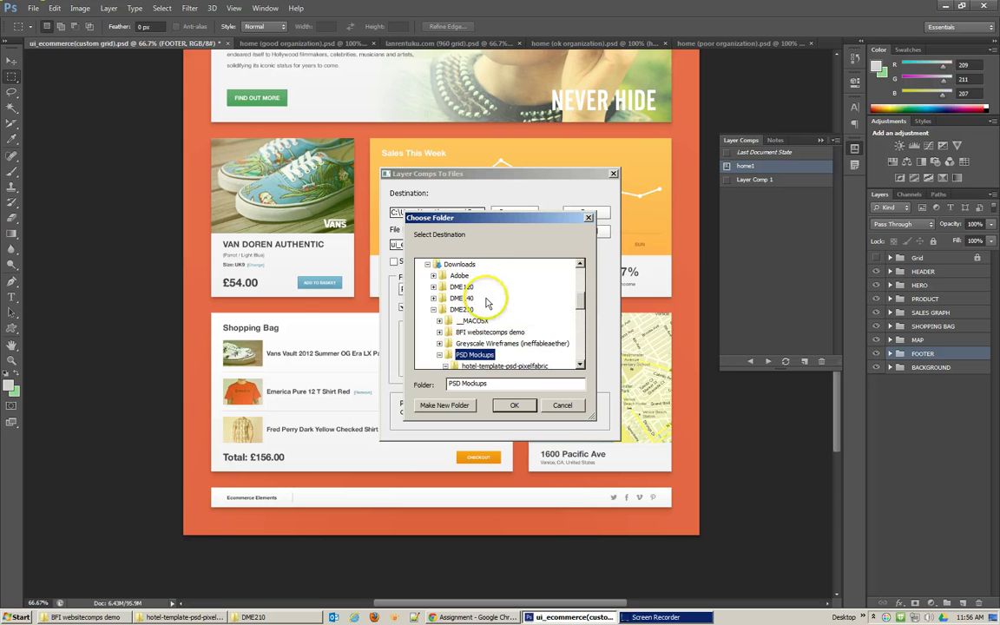
{"action": "left_click", "coordinate": [463, 406]}
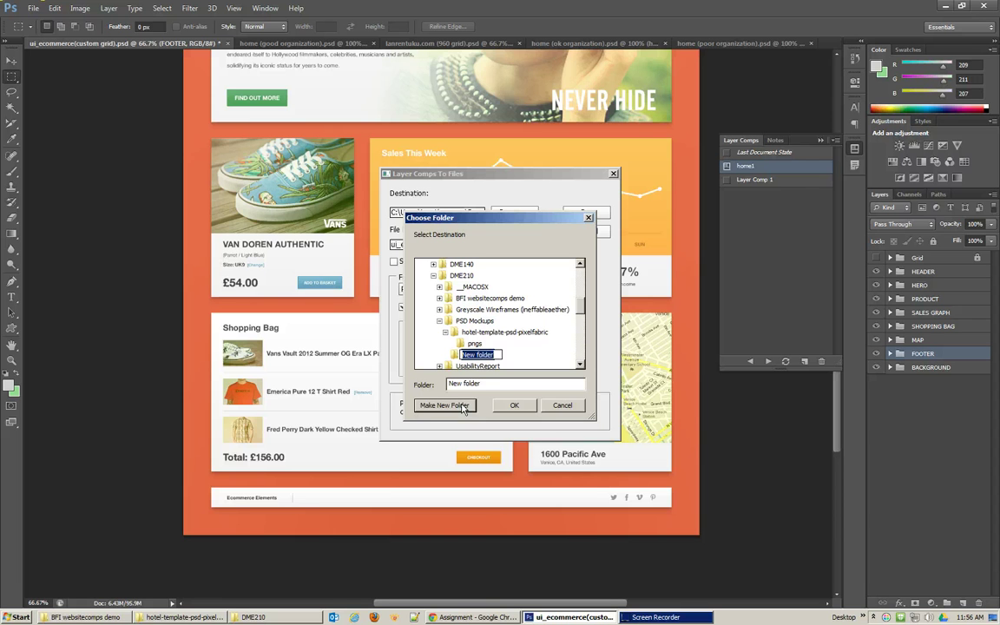
{"action": "type", "text": "ui-rattan"}
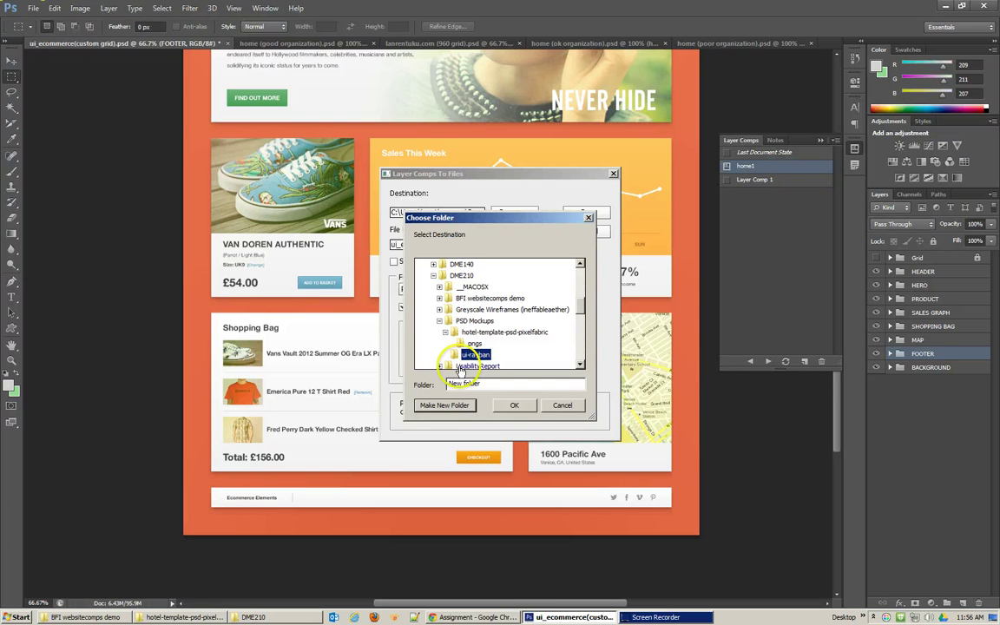
{"action": "left_click", "coordinate": [486, 388]}
{"action": "left_click", "coordinate": [507, 405]}
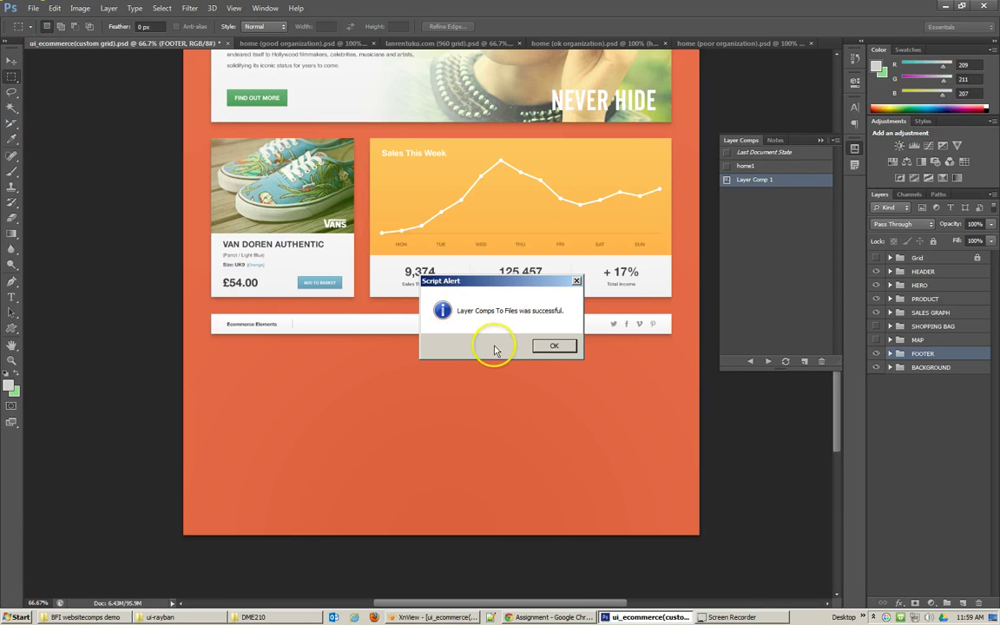
{"action": "left_click", "coordinate": [553, 347]}
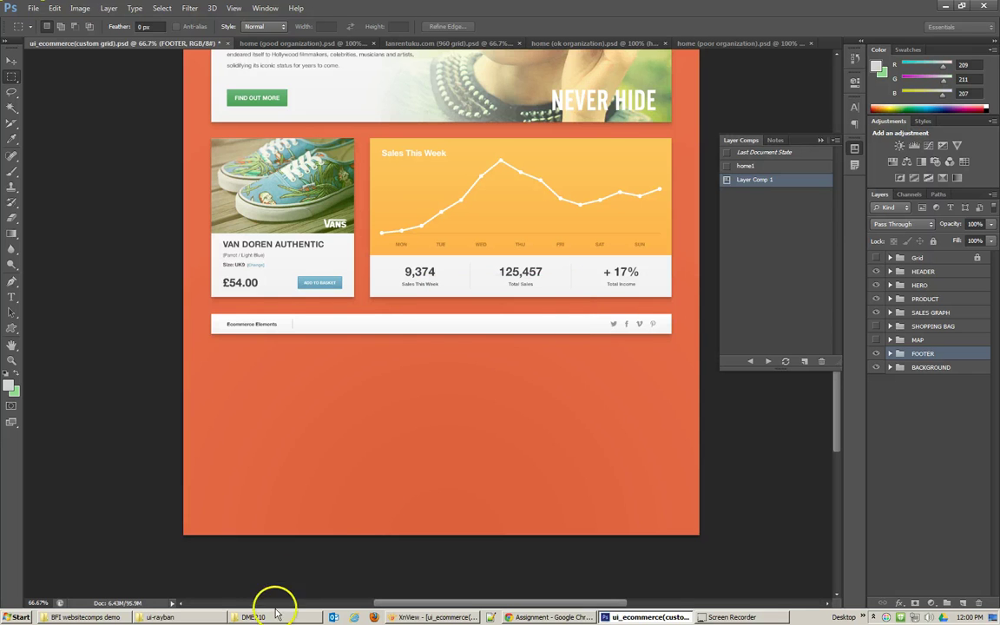
Open the exported PNGs in the viewer and flip between the home1 and Layer-Comp-1 images.
{"action": "left_click", "coordinate": [204, 616]}
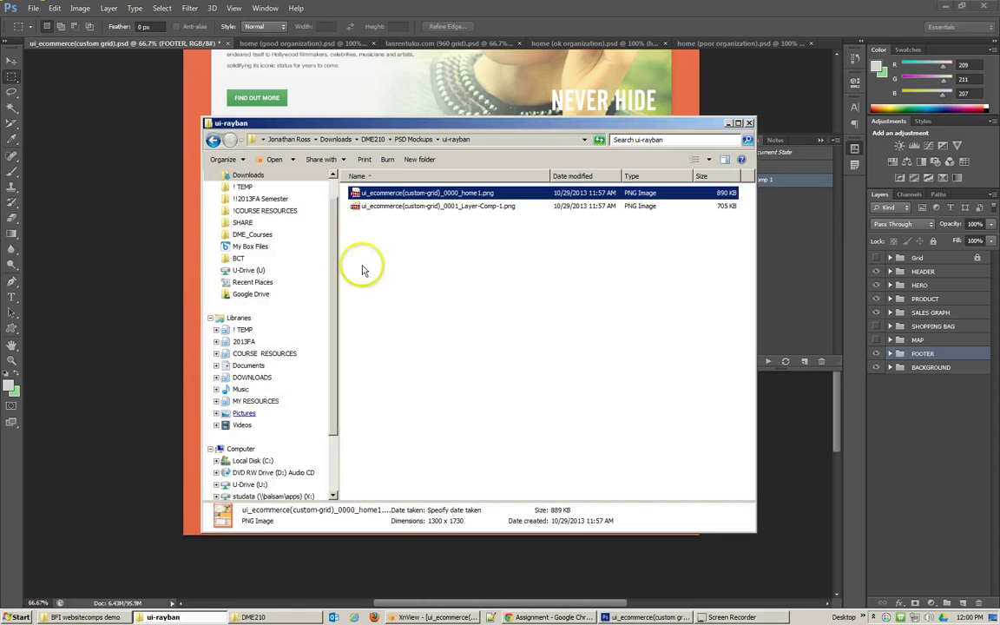
{"action": "double_click", "coordinate": [401, 192]}
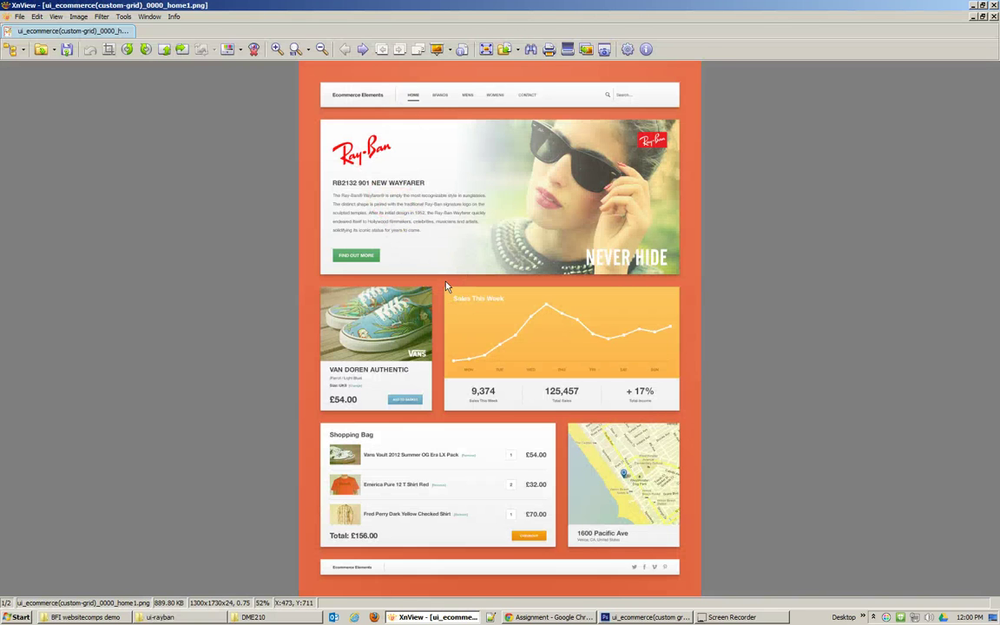
{"action": "left_click", "coordinate": [363, 49]}
{"action": "left_click", "coordinate": [345, 49]}
{"action": "left_click", "coordinate": [363, 49]}
{"action": "left_click", "coordinate": [345, 50]}
{"action": "left_click", "coordinate": [363, 49]}
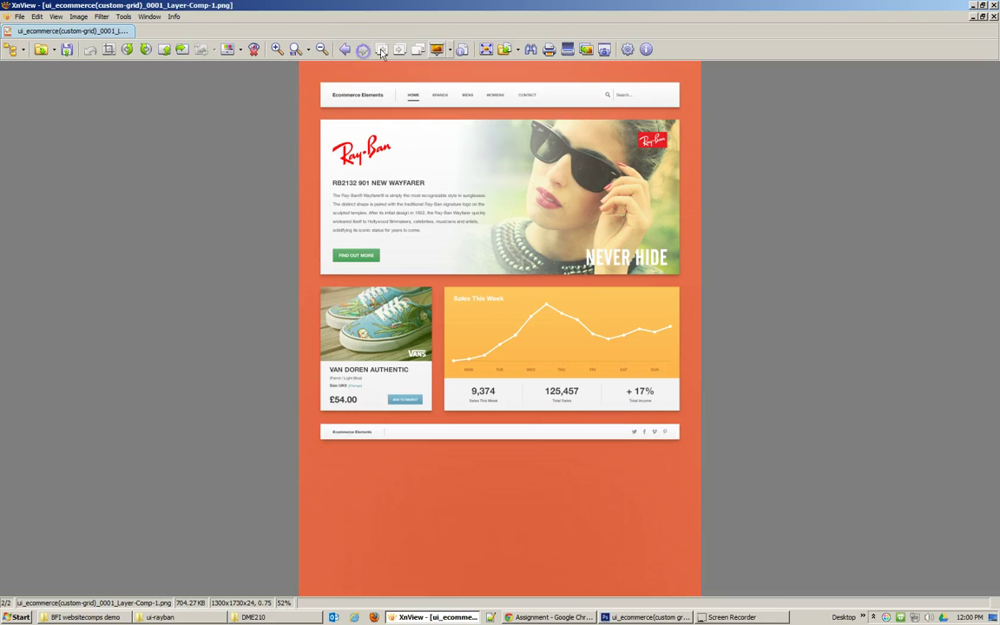
Close the image viewer, return to Photoshop, and open then cancel the Layer Comps to PDF script.
{"action": "left_click", "coordinate": [994, 5]}
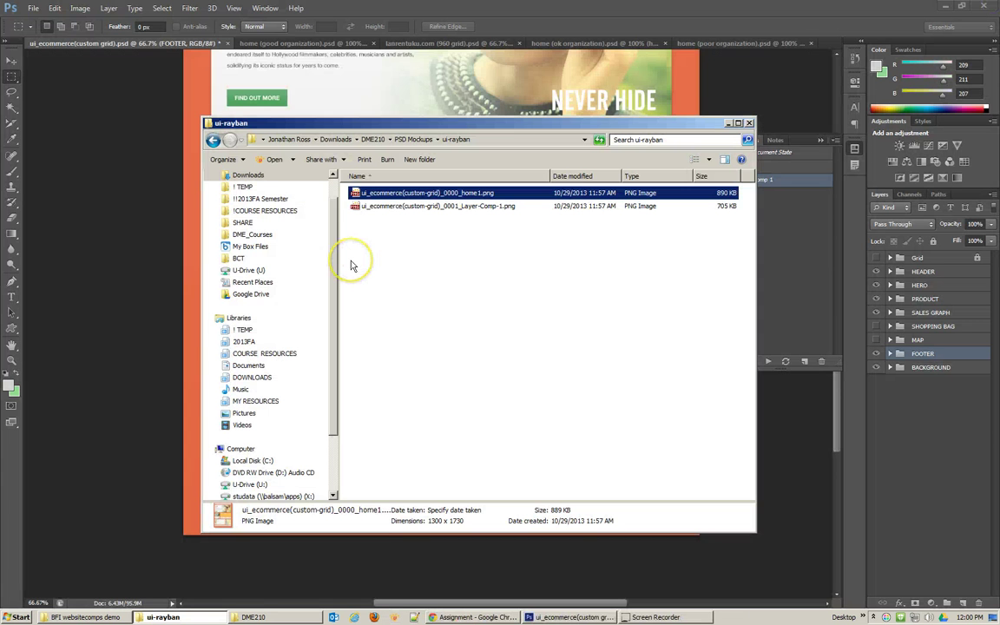
{"action": "left_click", "coordinate": [144, 152]}
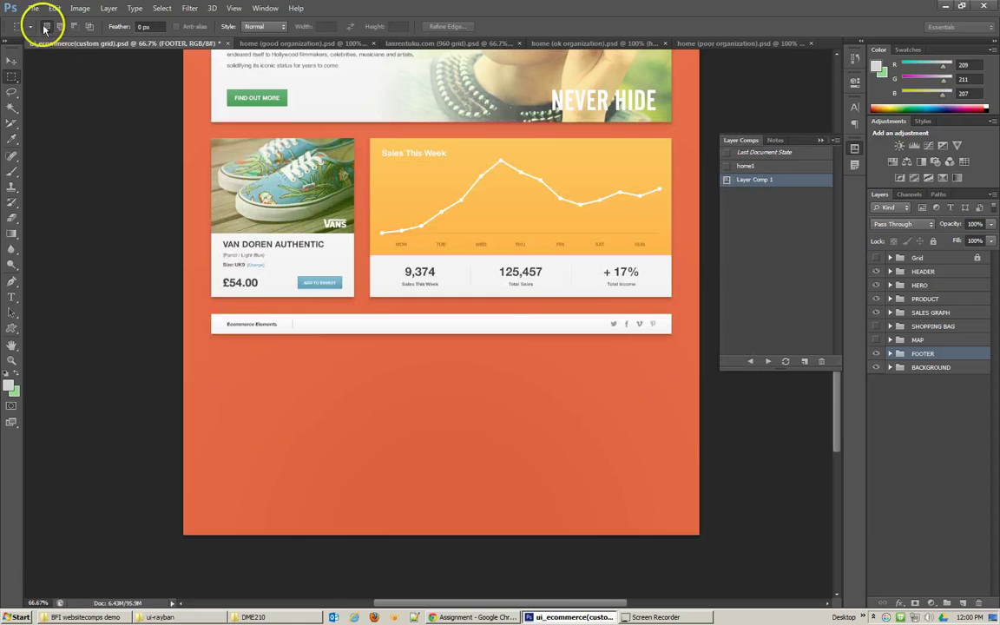
{"action": "left_click", "coordinate": [35, 9]}
{"action": "mouse_move", "coordinate": [63, 209]}
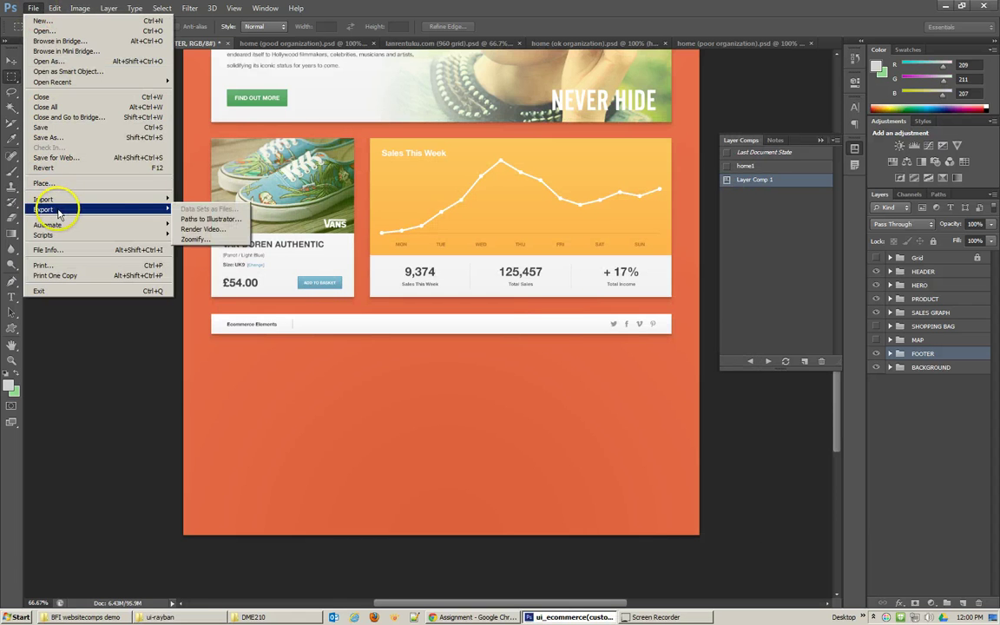
{"action": "mouse_move", "coordinate": [86, 235]}
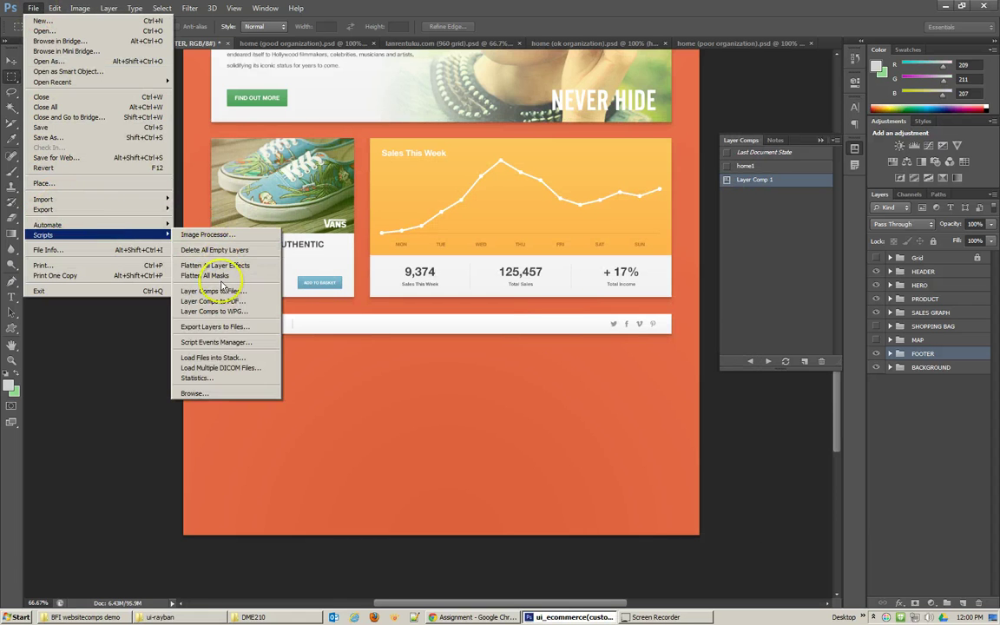
{"action": "left_click", "coordinate": [223, 301]}
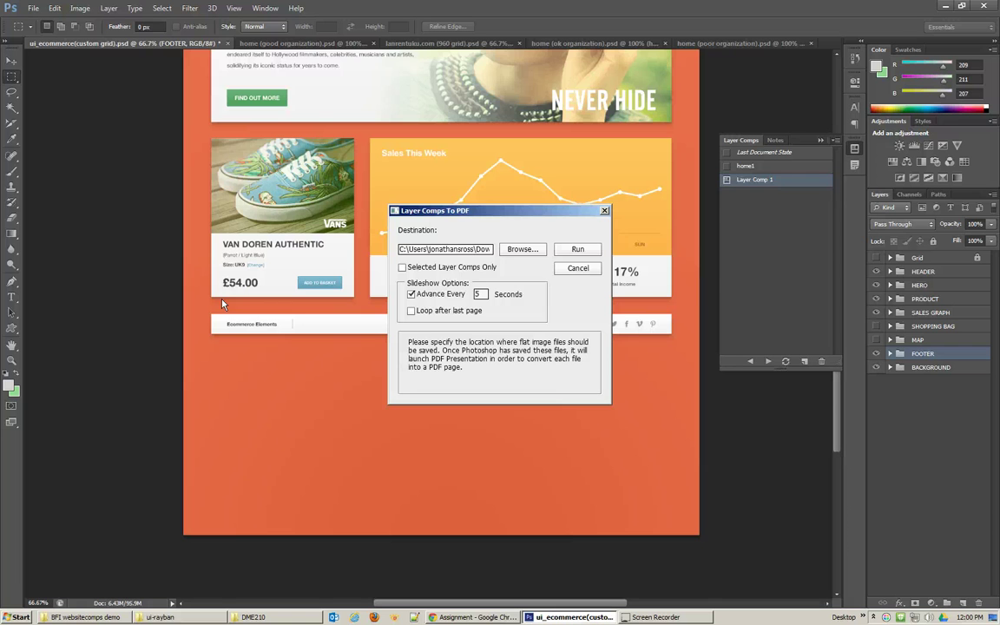
{"action": "left_click", "coordinate": [577, 268]}
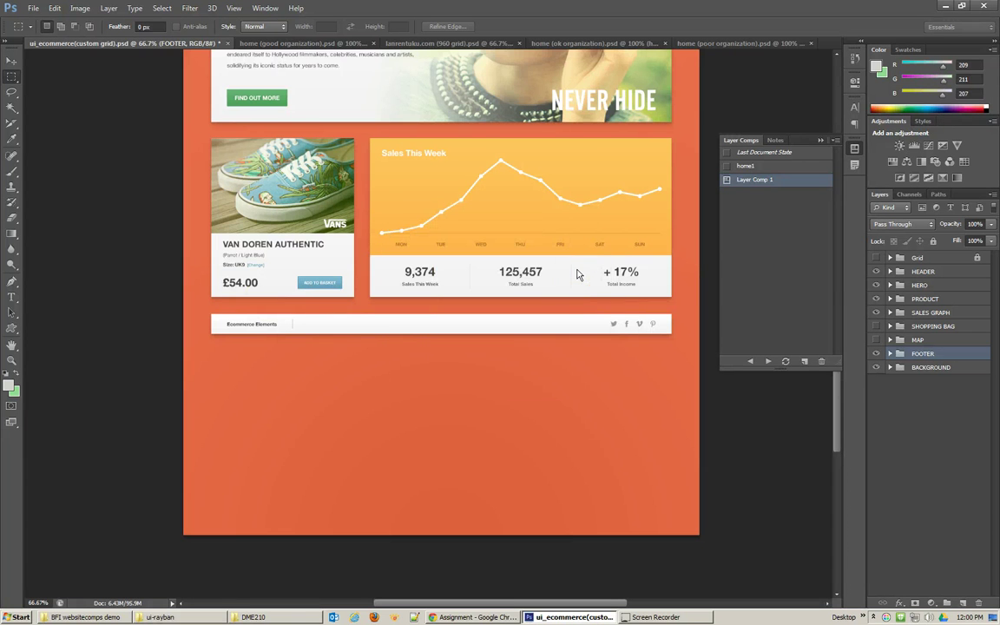